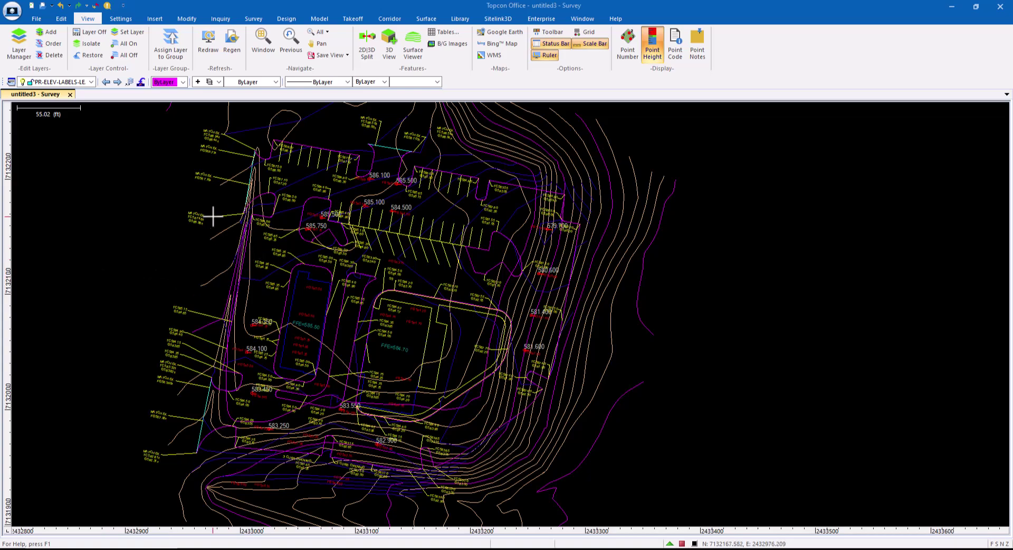
- Zoom into the TC 585.35 / G 584.85 label and confirm its leader and box text are on TEXT
scroll(213, 216, up, 5)
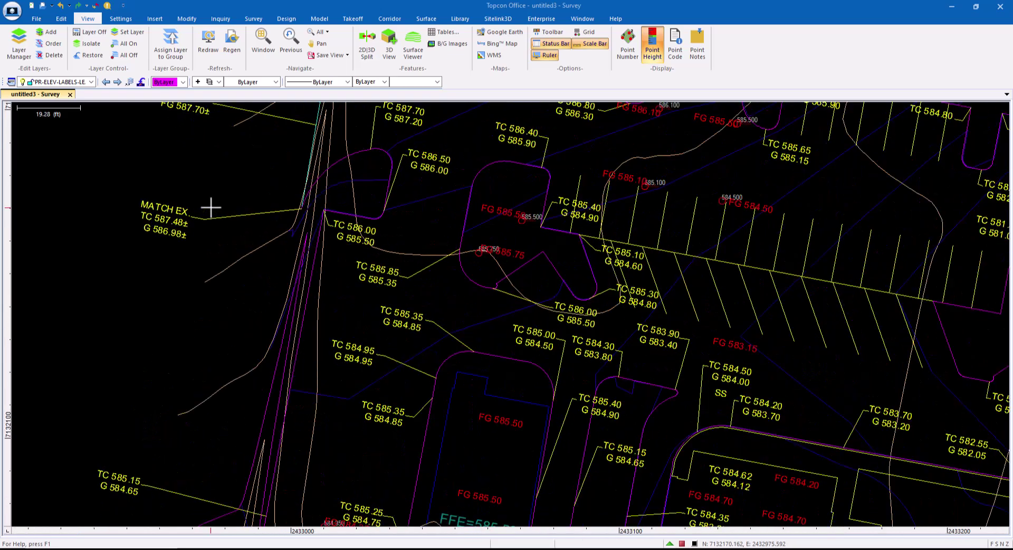
scroll(210, 207, up, 1)
scroll(490, 345, up, 1)
middle_drag(491, 346, 365, 276)
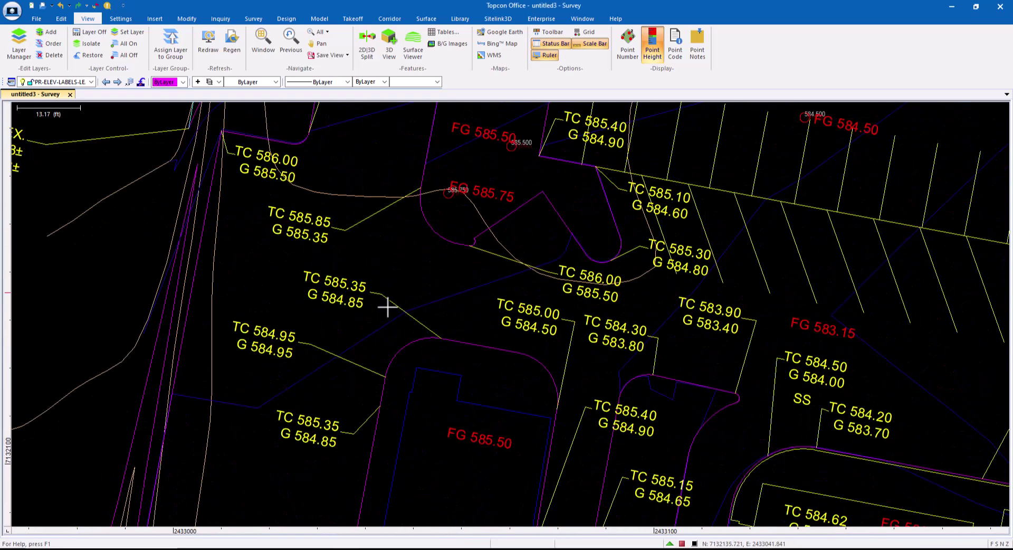
click(378, 293)
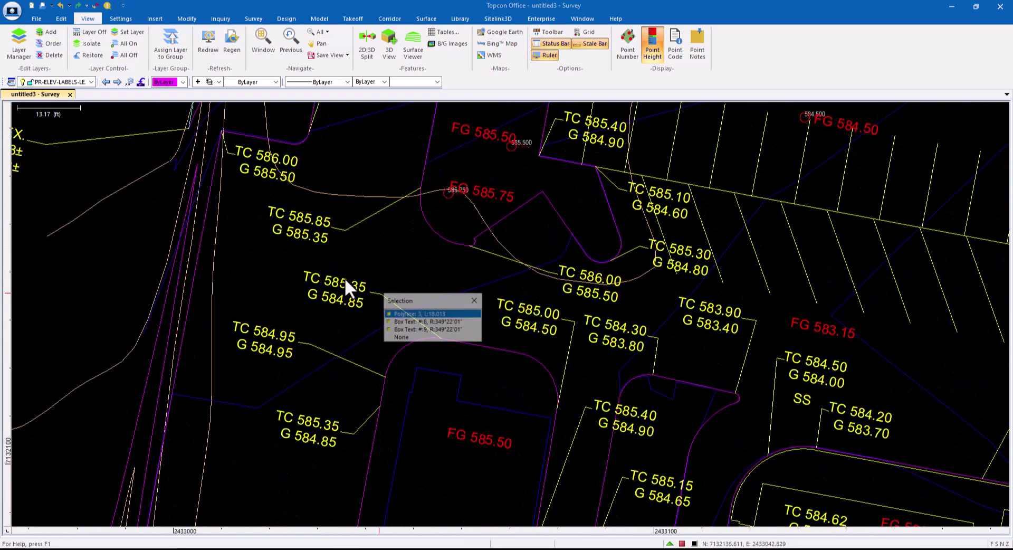
click(414, 315)
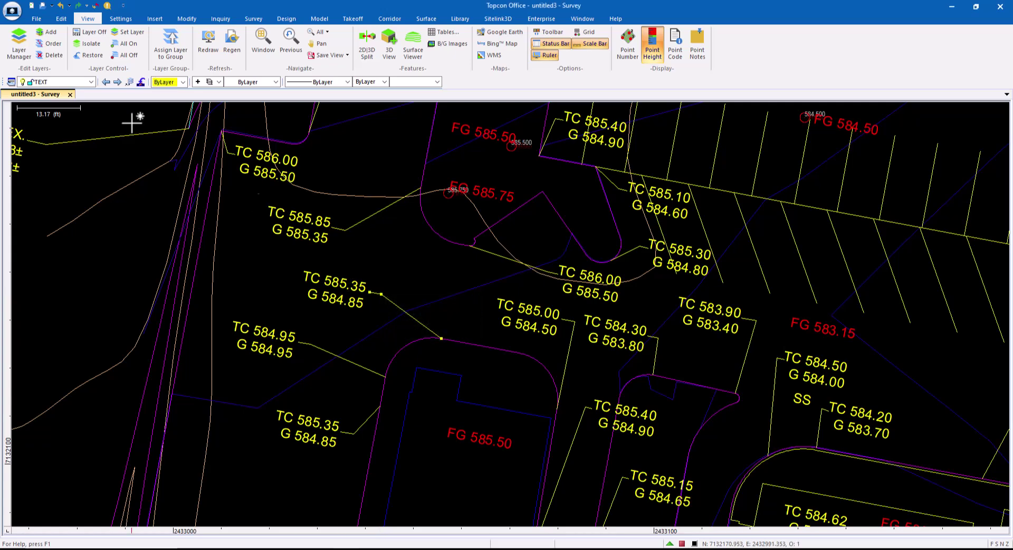
click(350, 279)
click(382, 300)
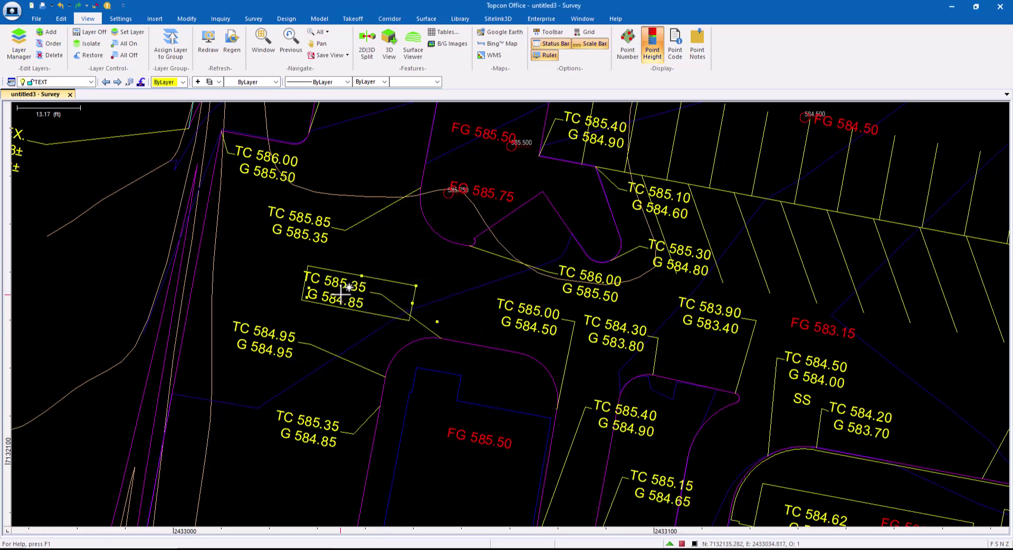
key(Escape)
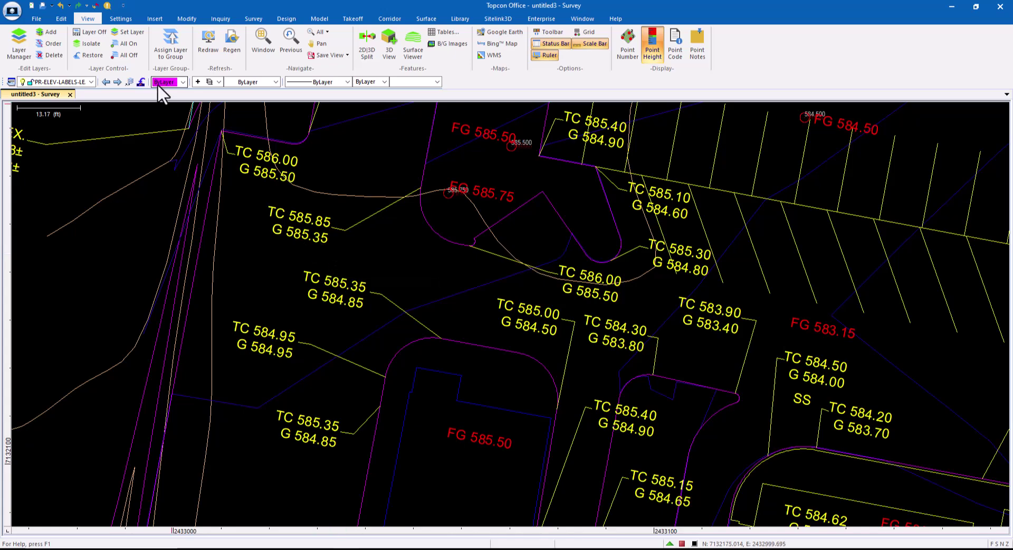
- Select the leader polyline of the TC 585.85 label
click(62, 19)
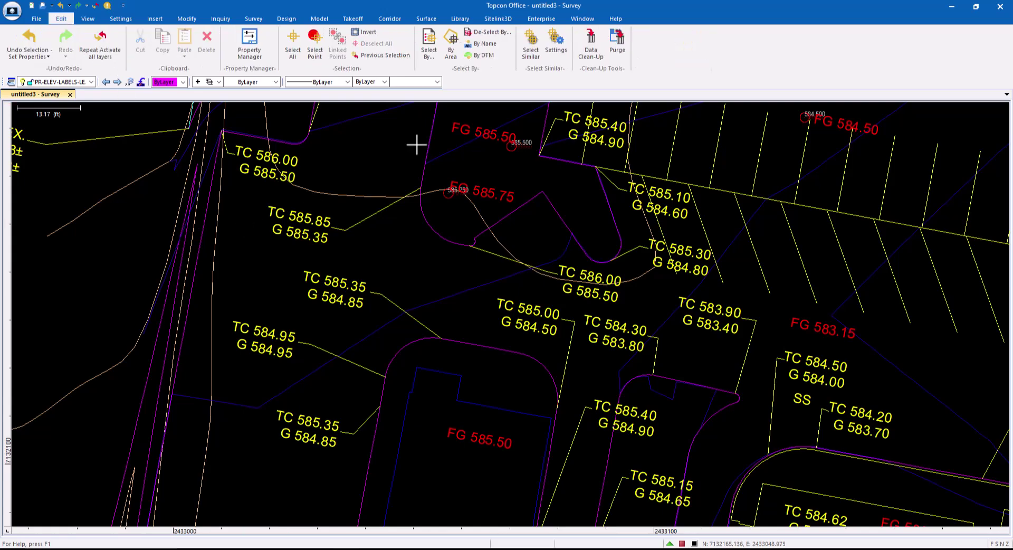
click(375, 215)
click(406, 238)
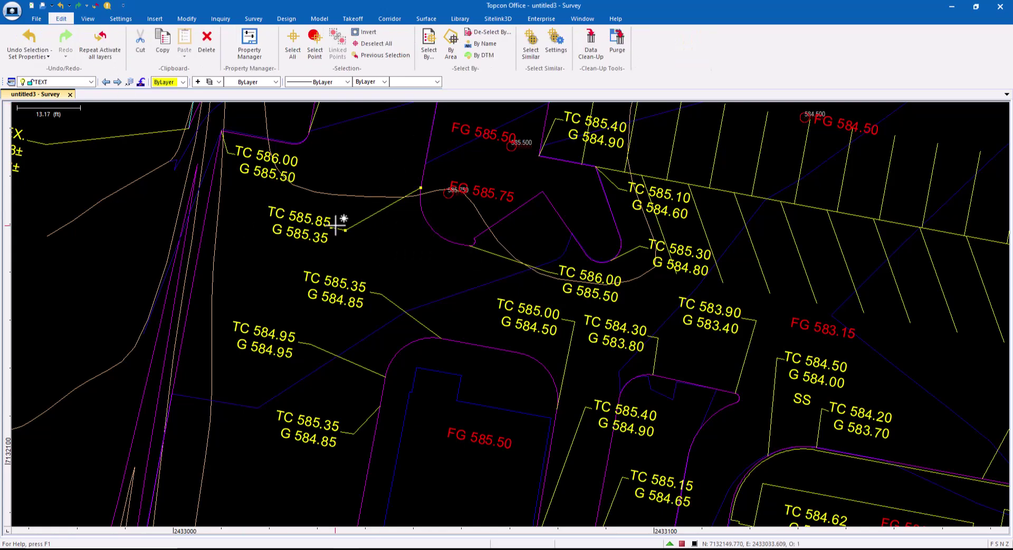
- Use Select By filtered to TEXT layer and all polylines to select the 85 leaders
click(422, 57)
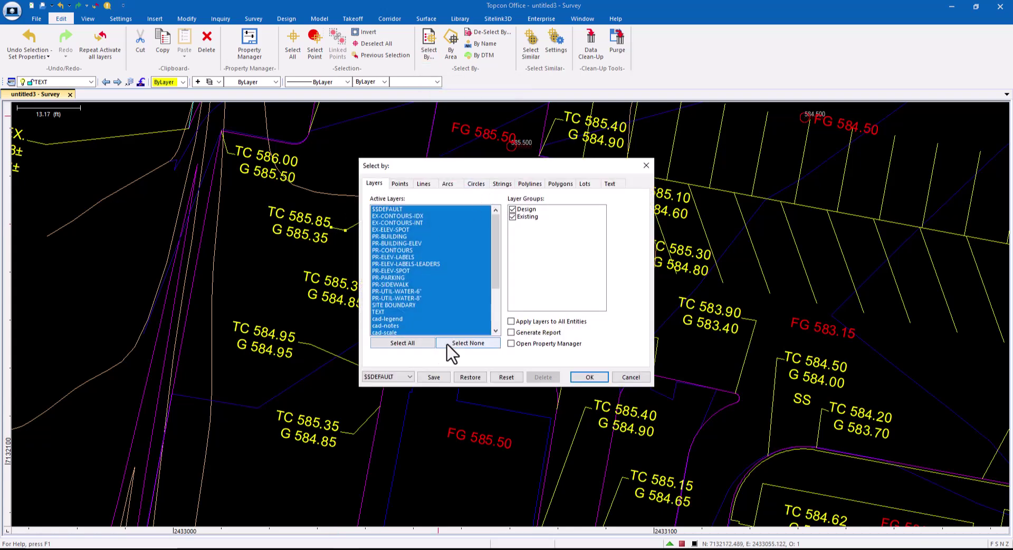
click(447, 344)
drag(498, 242, 488, 289)
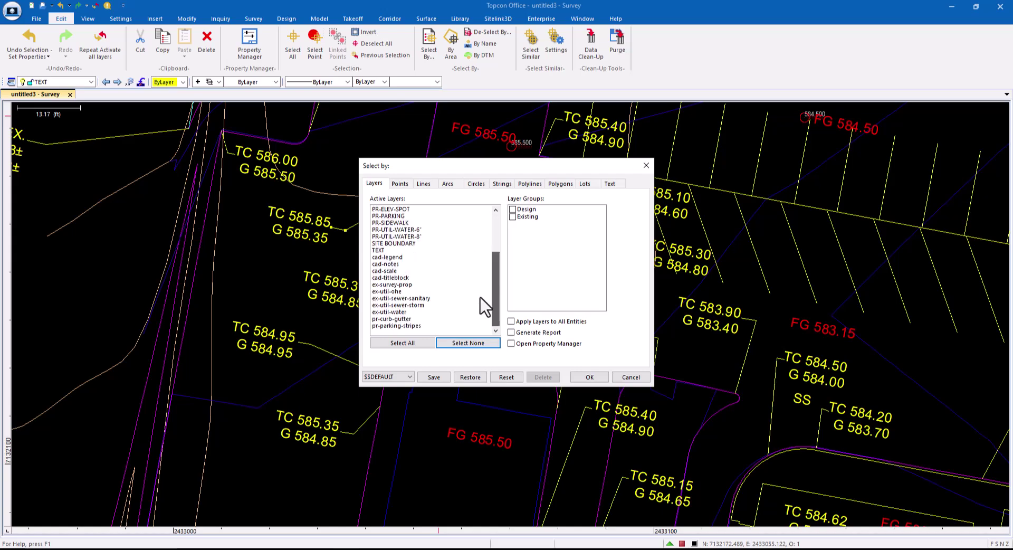
click(383, 250)
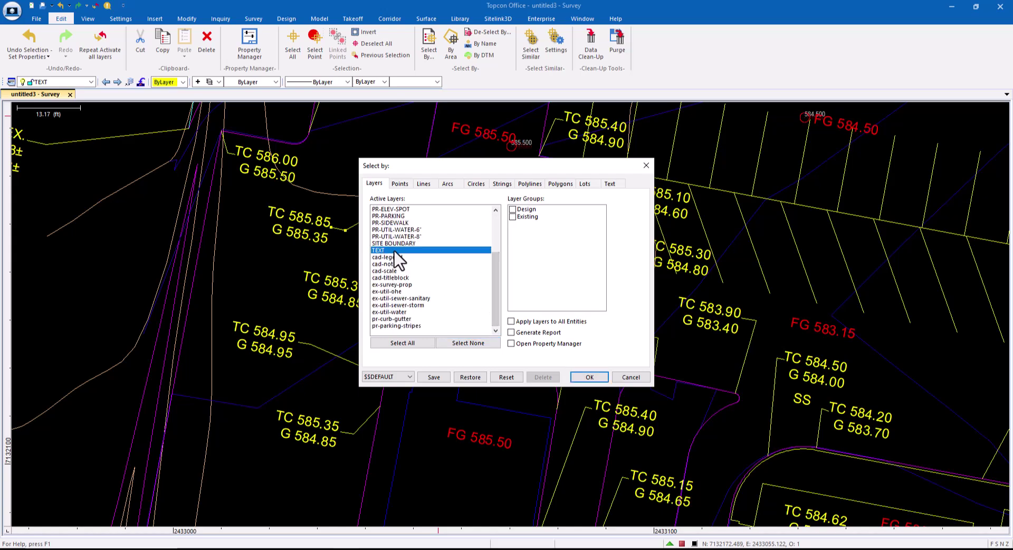
click(529, 184)
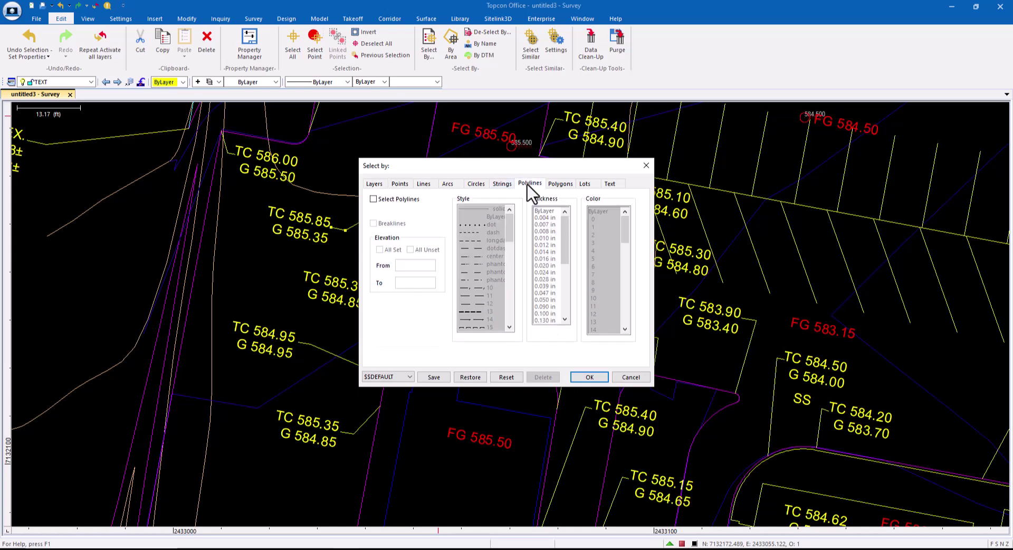
click(384, 201)
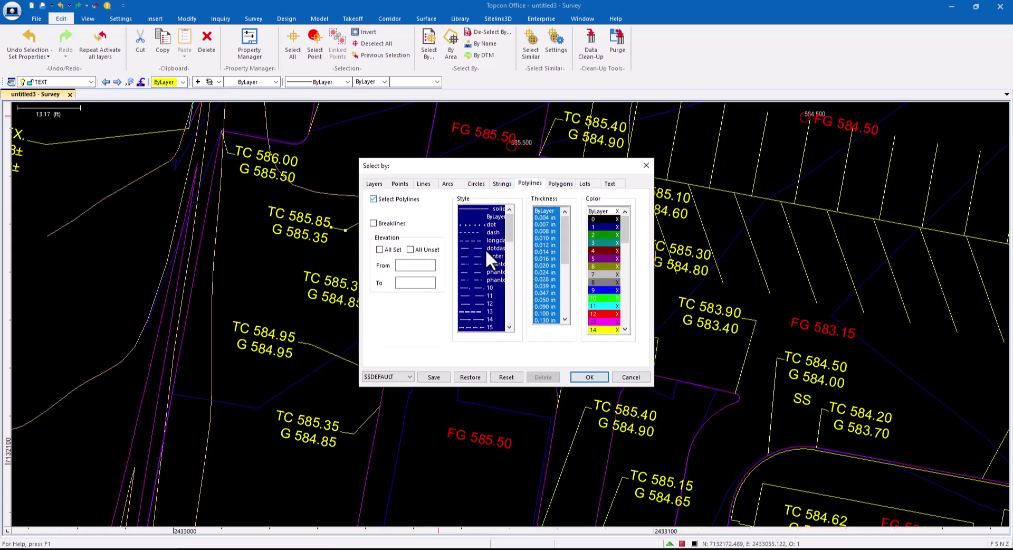
click(587, 377)
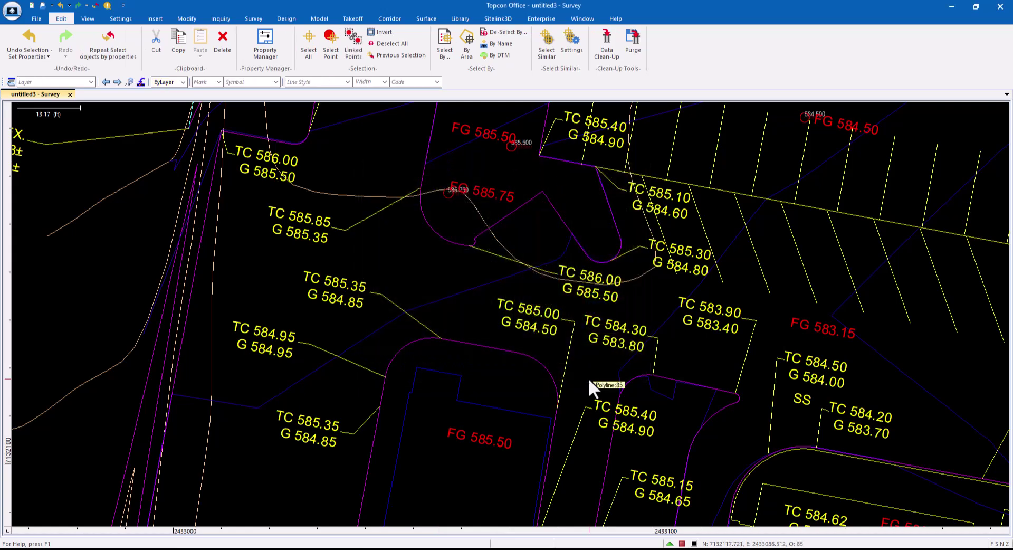
- Set the 85 selected leader polylines' layer to PR-ELEV-LABELS-LEADERS in Properties, then deselect
right_click(402, 273)
click(377, 519)
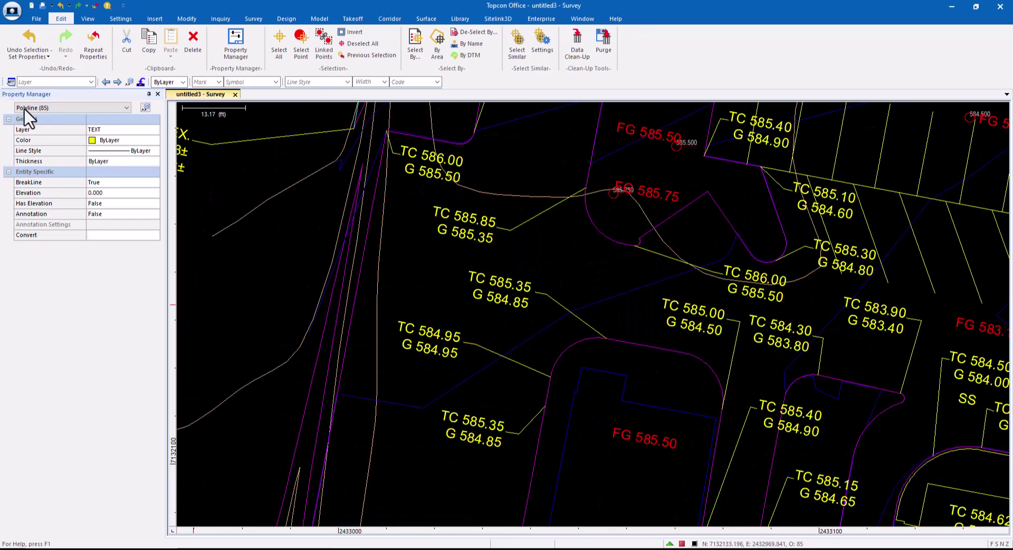
click(155, 130)
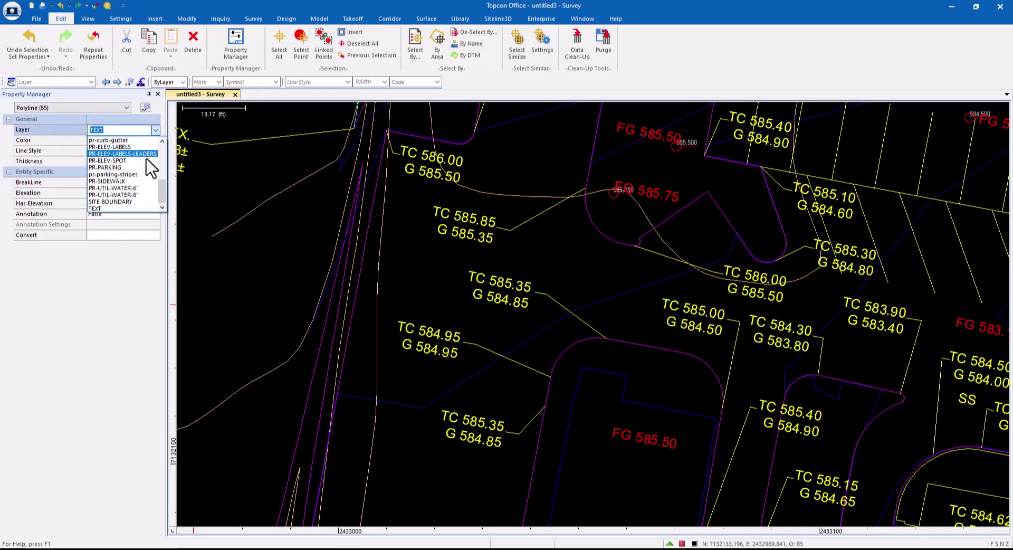
mouse_move(162, 188)
mouse_down()
mouse_move(161, 149)
mouse_move(159, 178)
mouse_up()
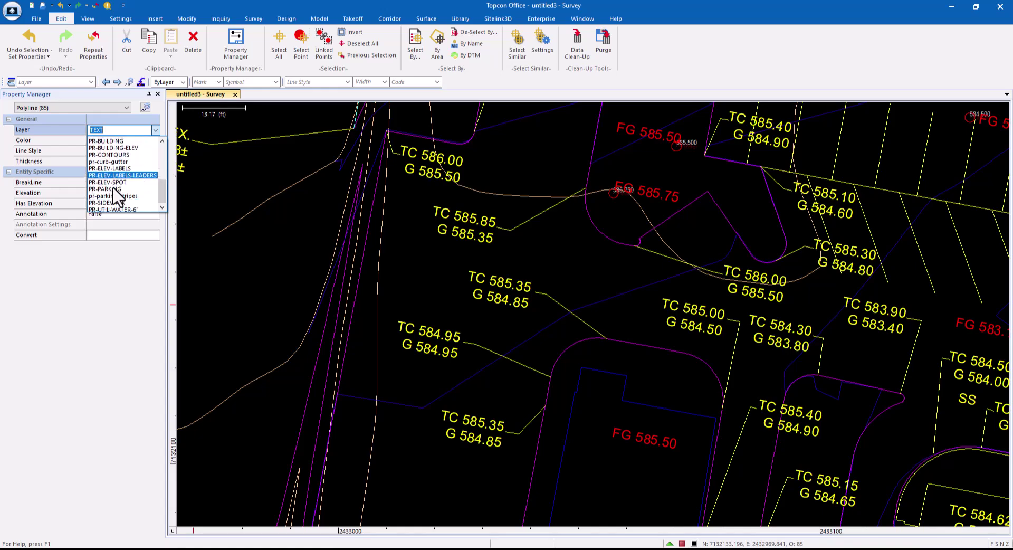
click(114, 188)
key(Escape)
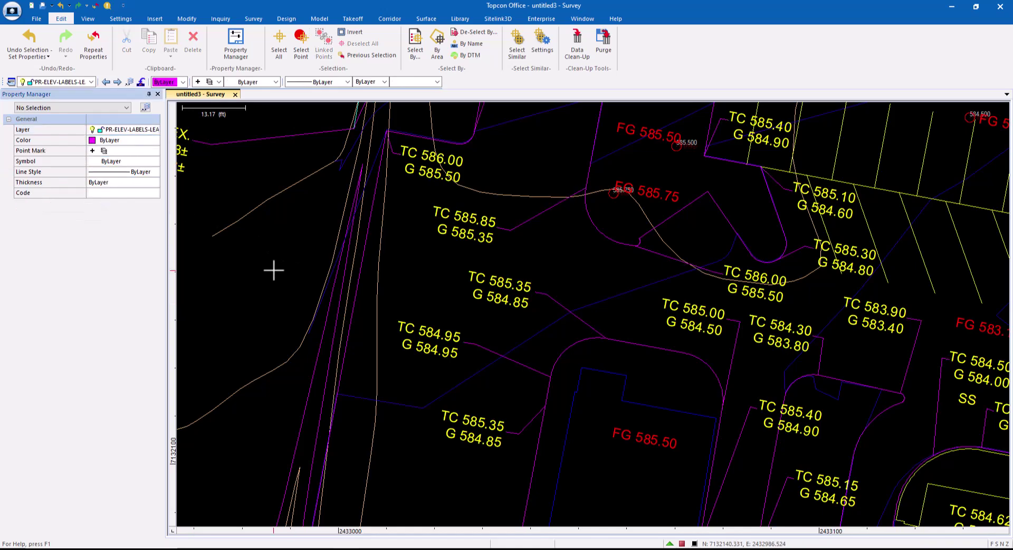
- Select the TC 585.35 label text and set Select Similar criteria to match all 186 labels
click(496, 278)
click(525, 298)
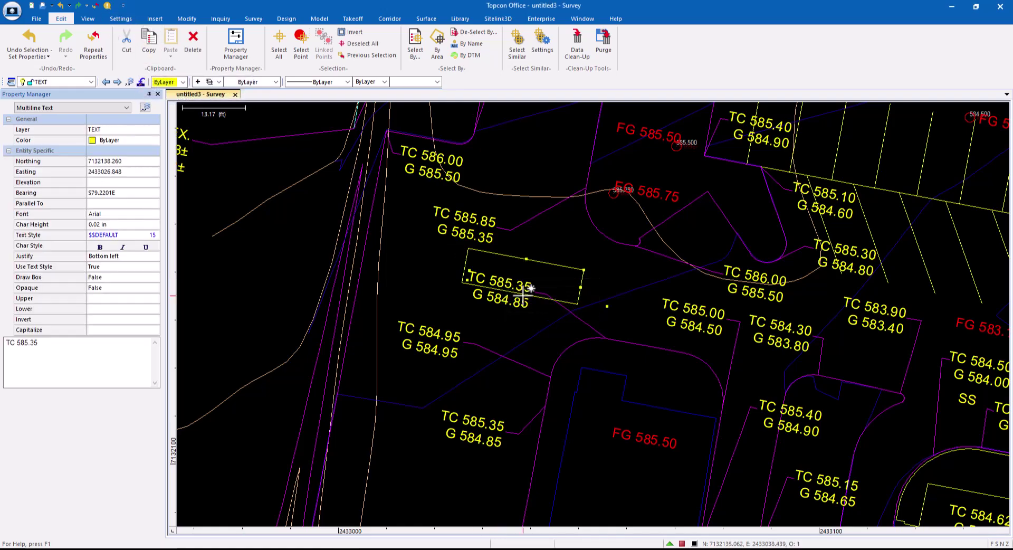
right_click(498, 278)
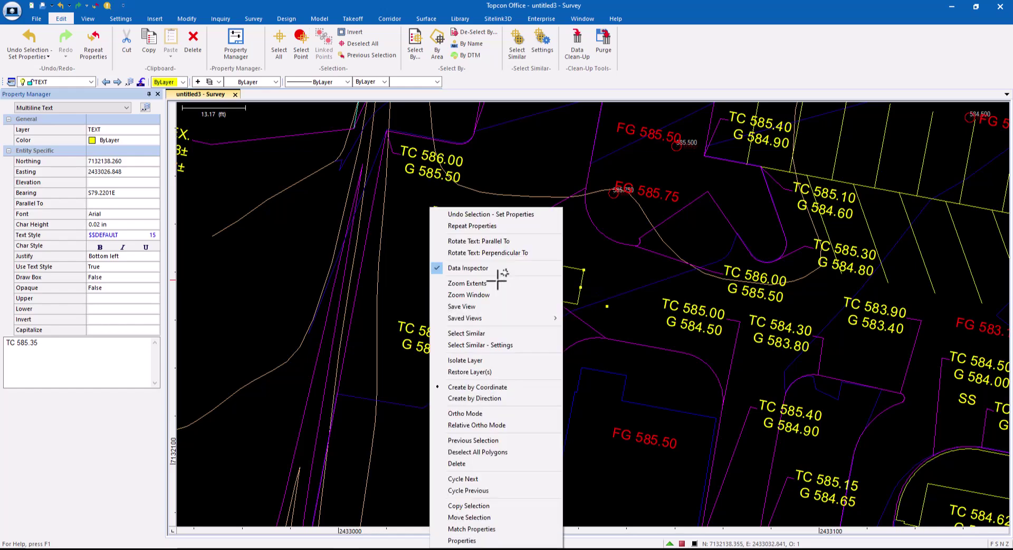
click(486, 332)
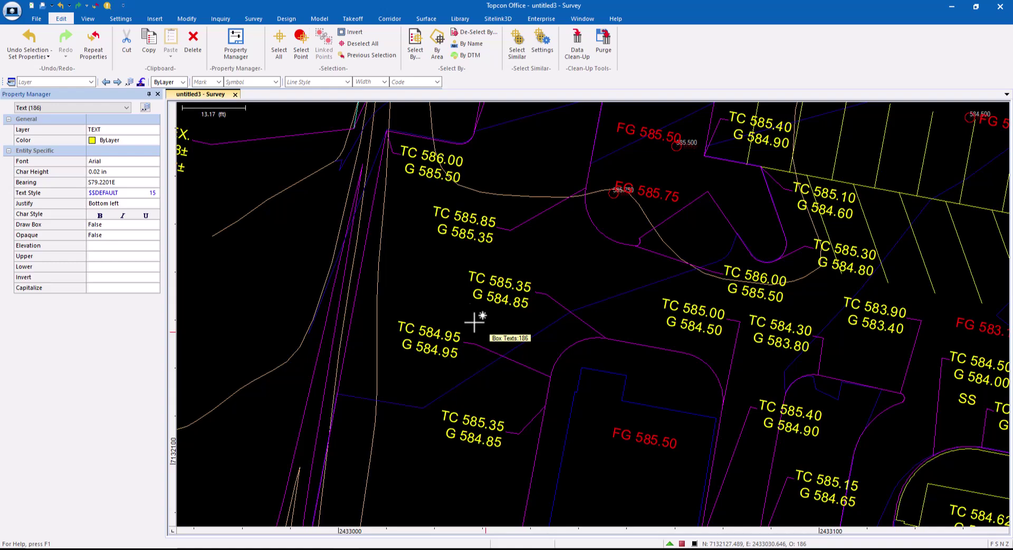
right_click(480, 275)
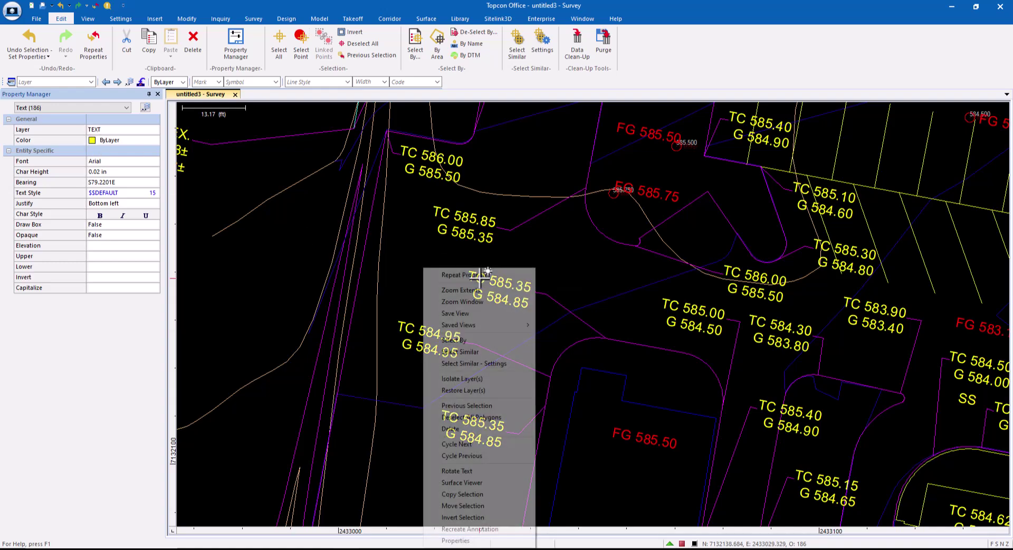
click(467, 364)
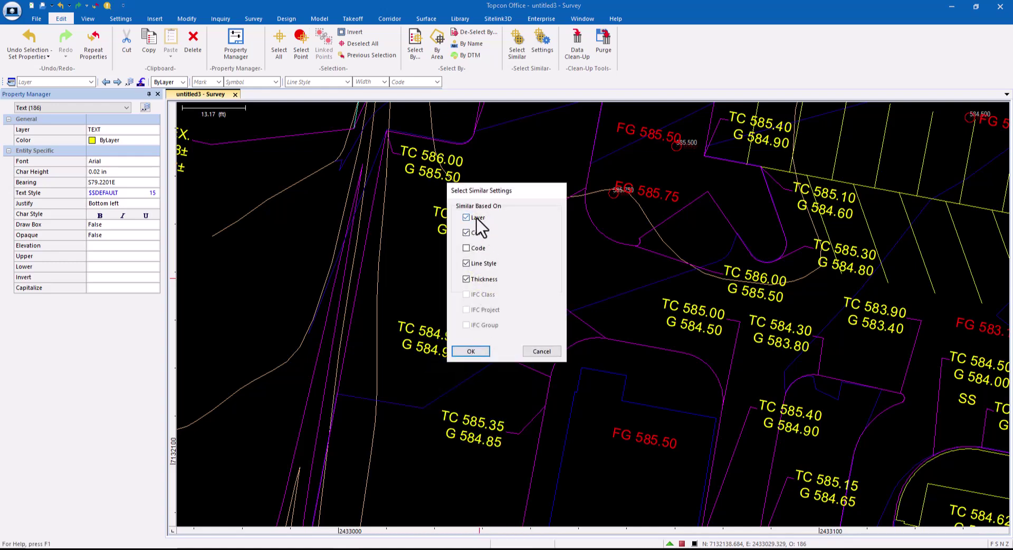
click(479, 350)
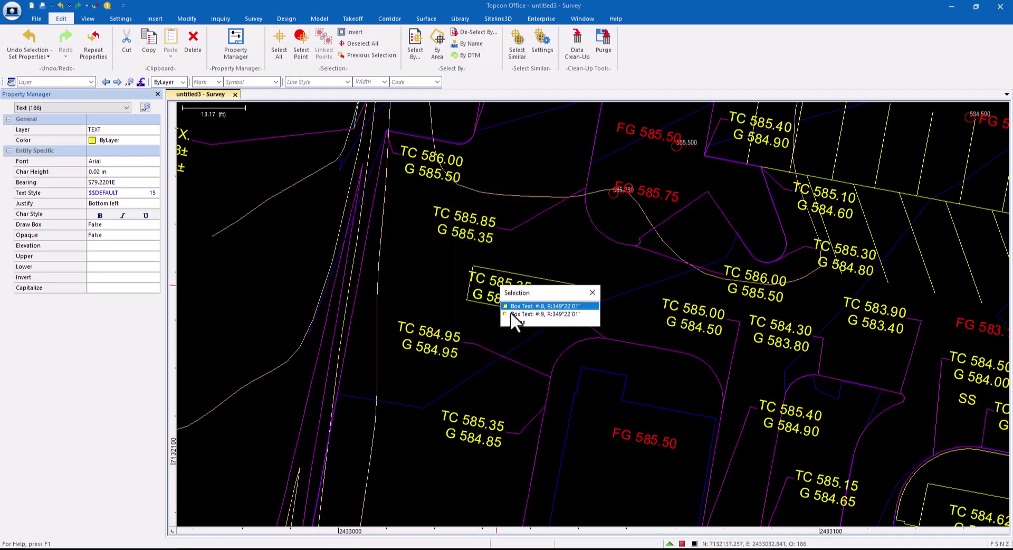
- Select all similar label texts and move them to the PR-ELEV-LABELS layer
click(518, 306)
right_click(517, 306)
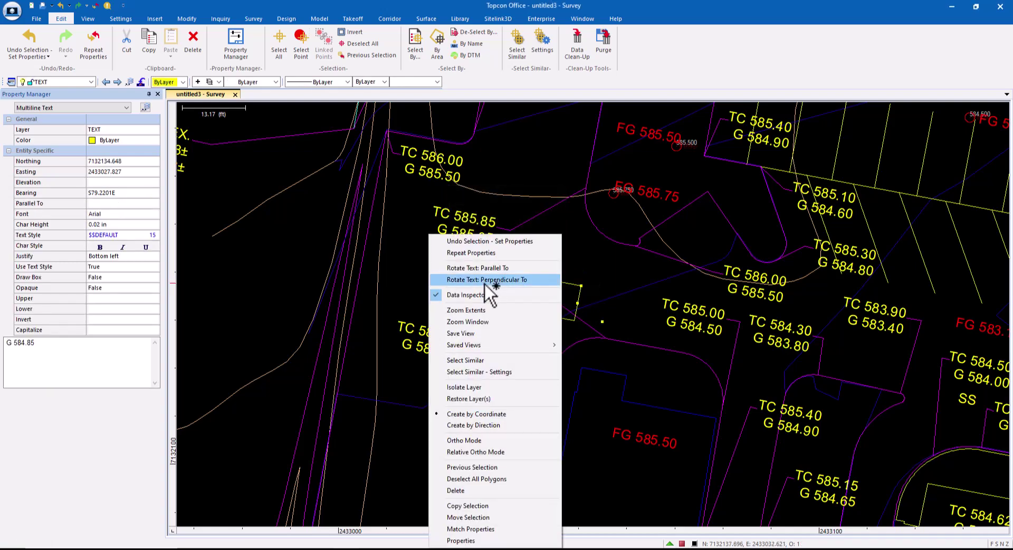
click(479, 361)
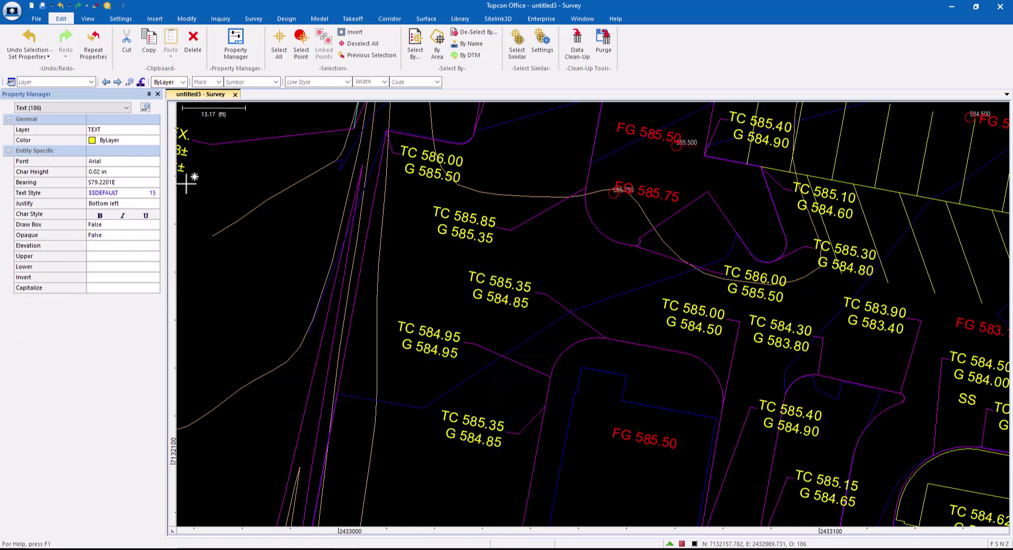
click(105, 130)
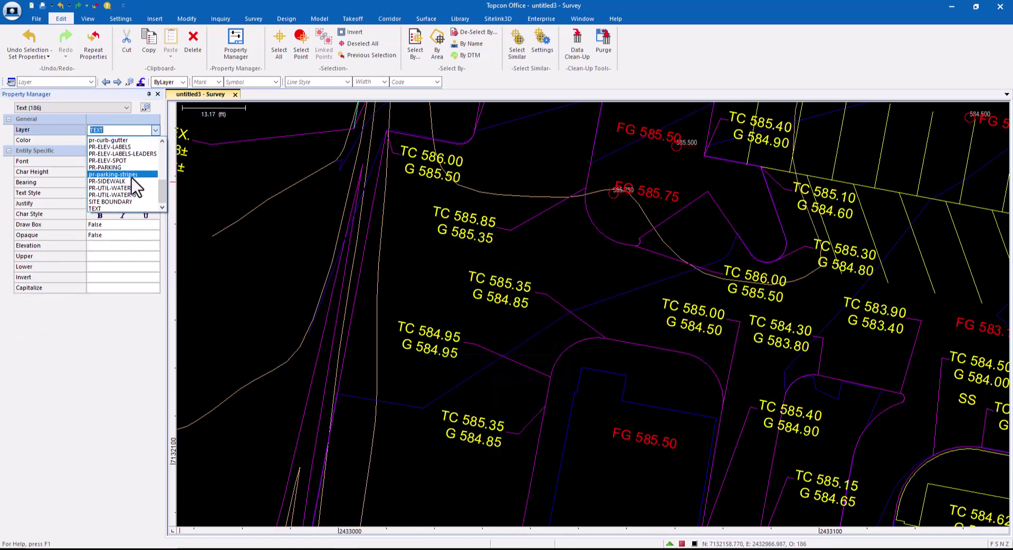
click(135, 147)
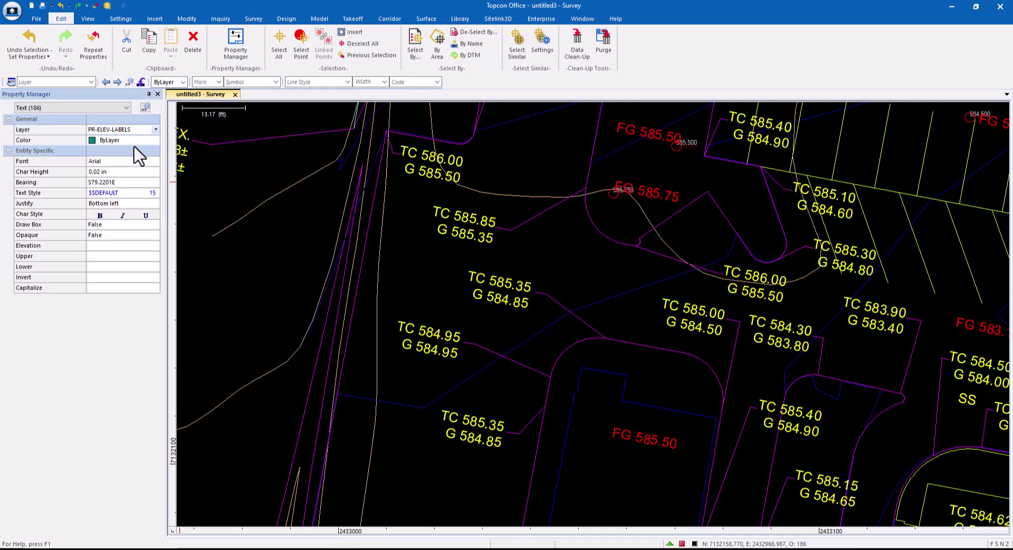
key(Escape)
- Pick one parking-stripe polyline, Select Similar to get all 40, and delete them
scroll(430, 301, down, 3)
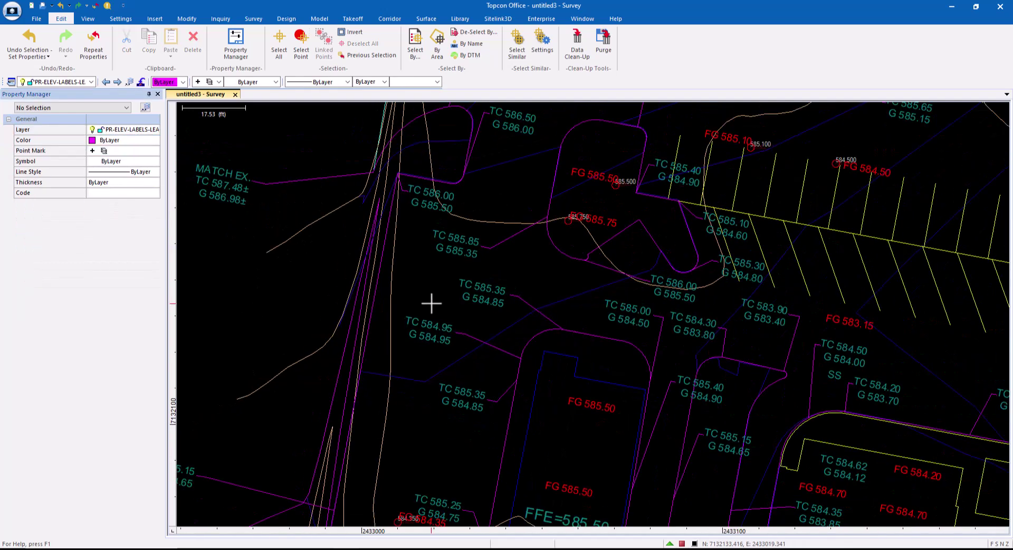
scroll(431, 302, down, 3)
scroll(572, 335, down, 2)
mouse_move(572, 334)
middle_down()
mouse_move(483, 248)
mouse_move(393, 289)
middle_up()
scroll(393, 290, up, 1)
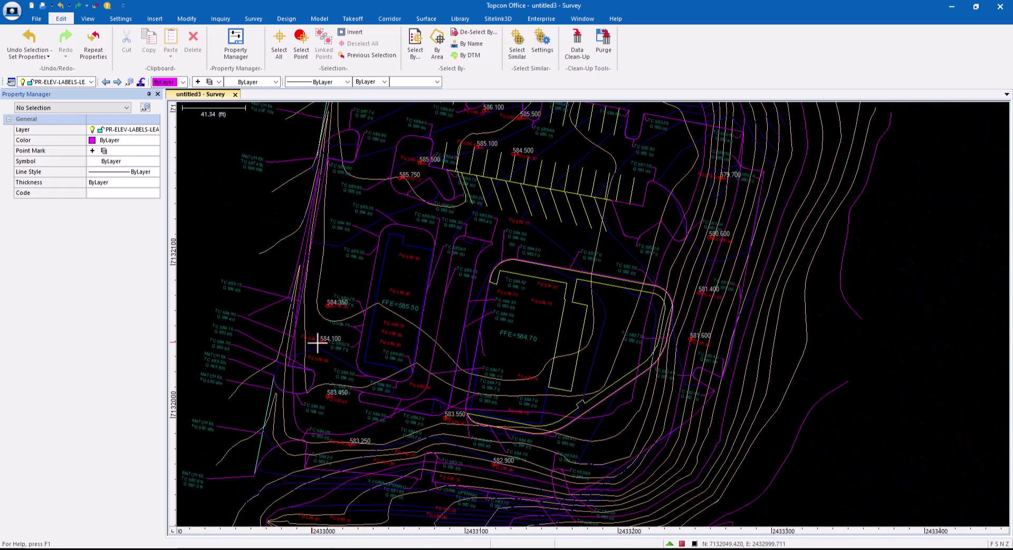
click(498, 199)
click(516, 221)
right_click(501, 203)
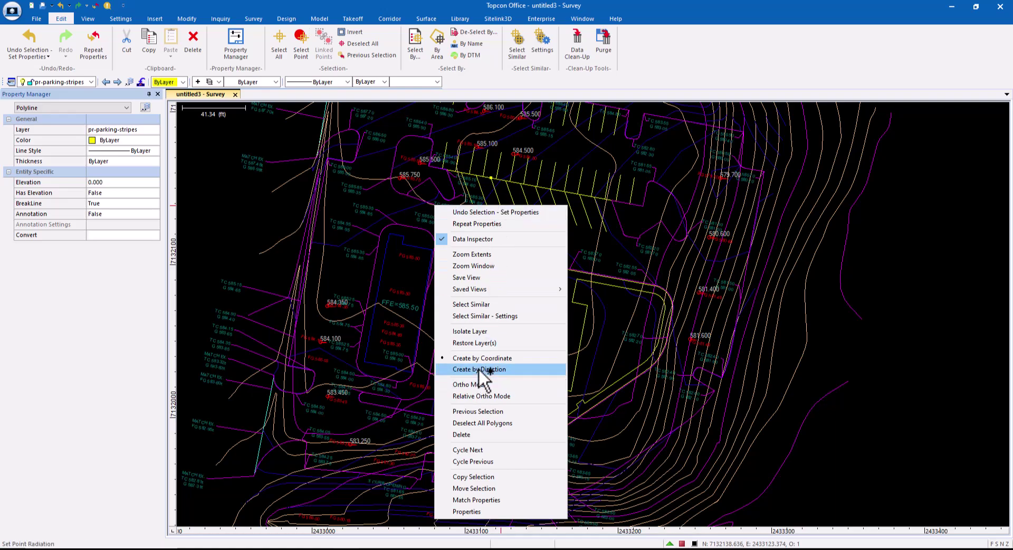
click(477, 304)
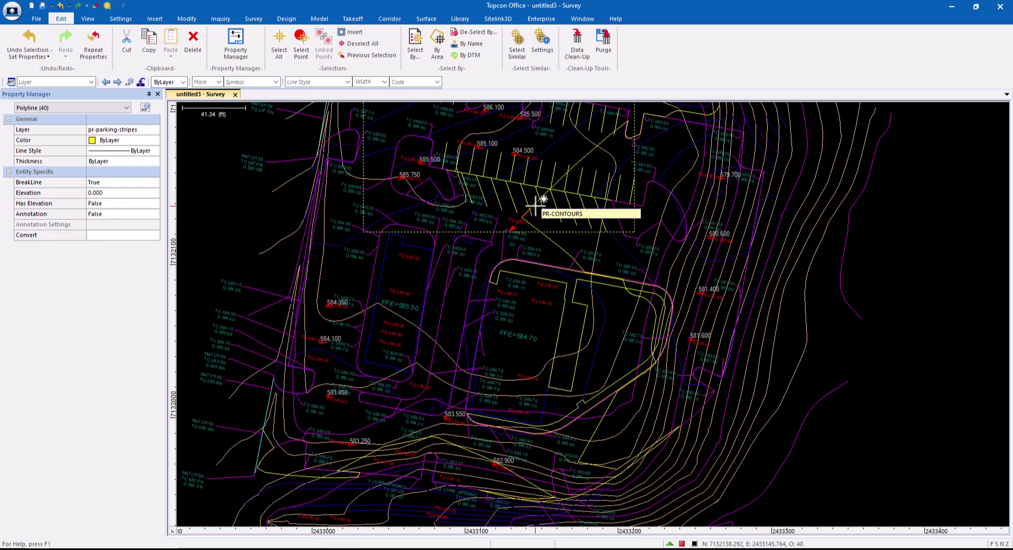
key(Delete)
mouse_move(511, 198)
middle_down()
mouse_move(372, 316)
mouse_move(448, 282)
mouse_move(468, 355)
middle_up()
scroll(352, 310, up, 1)
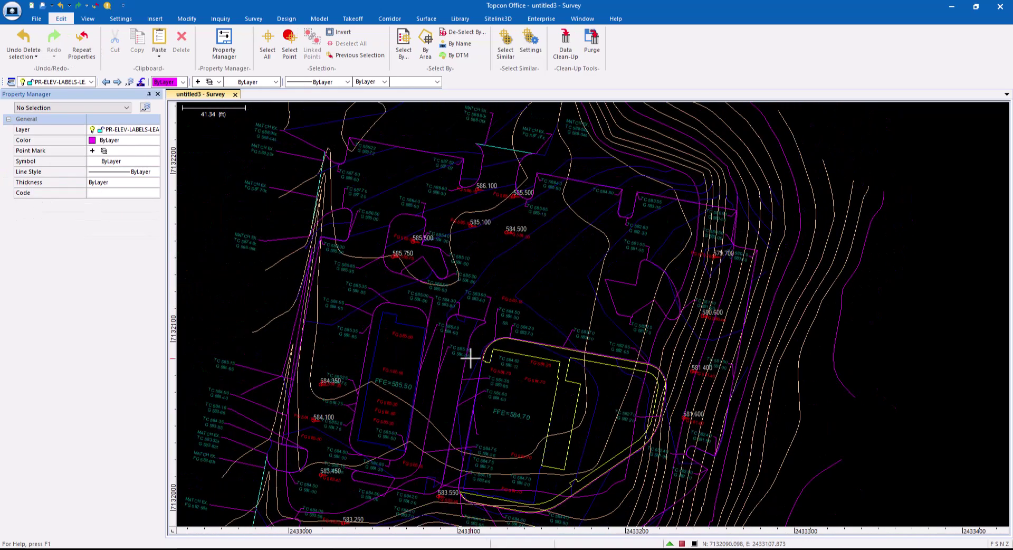
scroll(464, 290, up, 3)
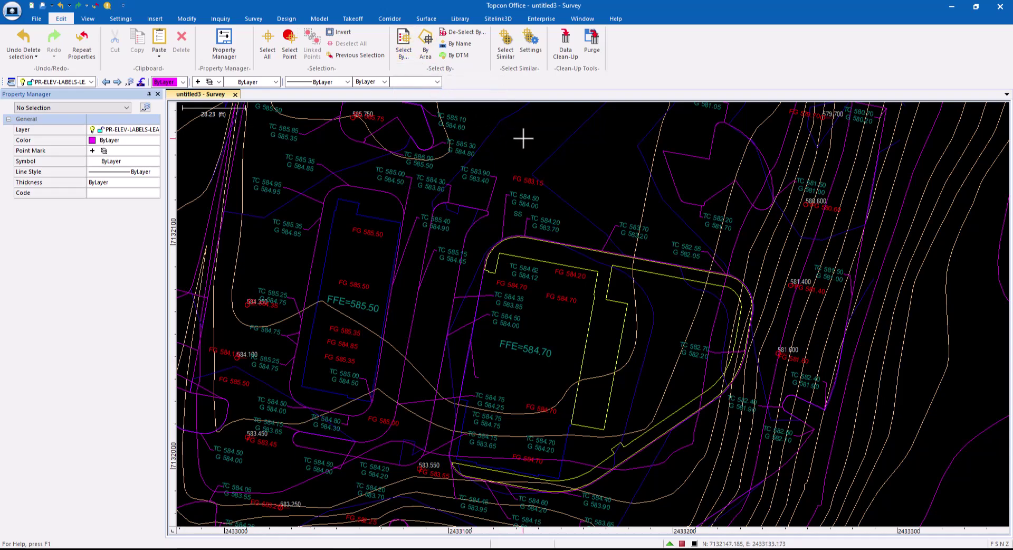
click(496, 179)
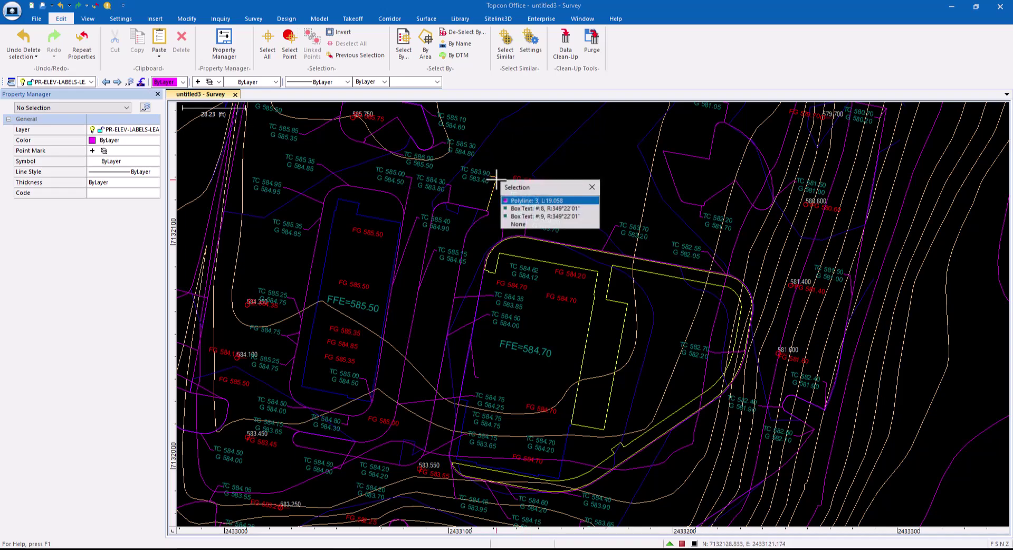
click(515, 205)
right_click(494, 182)
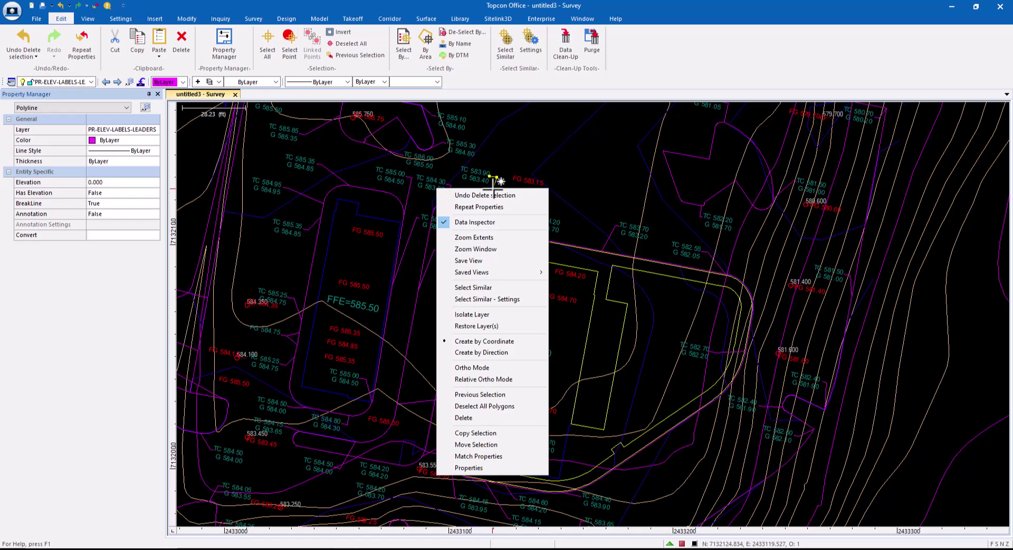
click(553, 169)
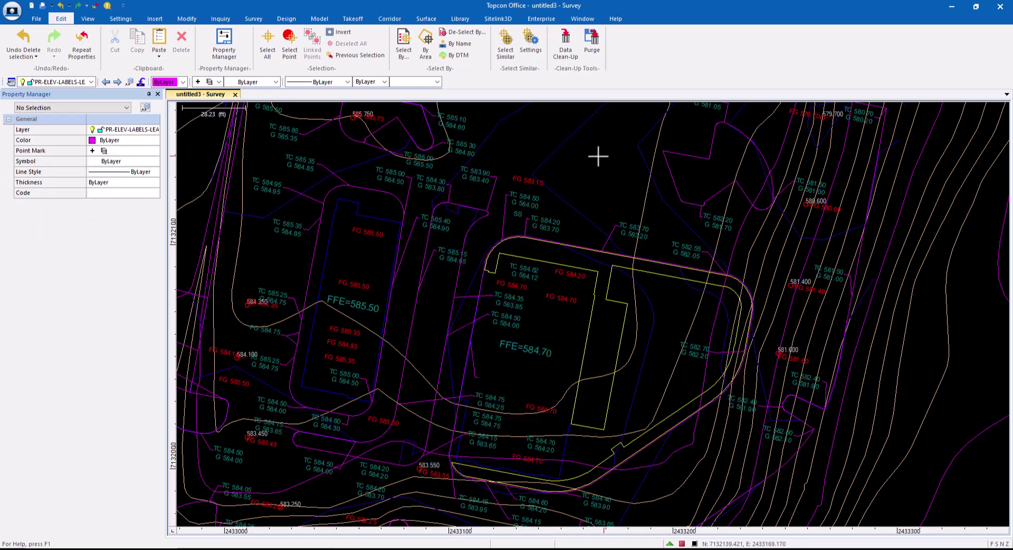
middle_drag(556, 208, 439, 318)
scroll(438, 317, up, 3)
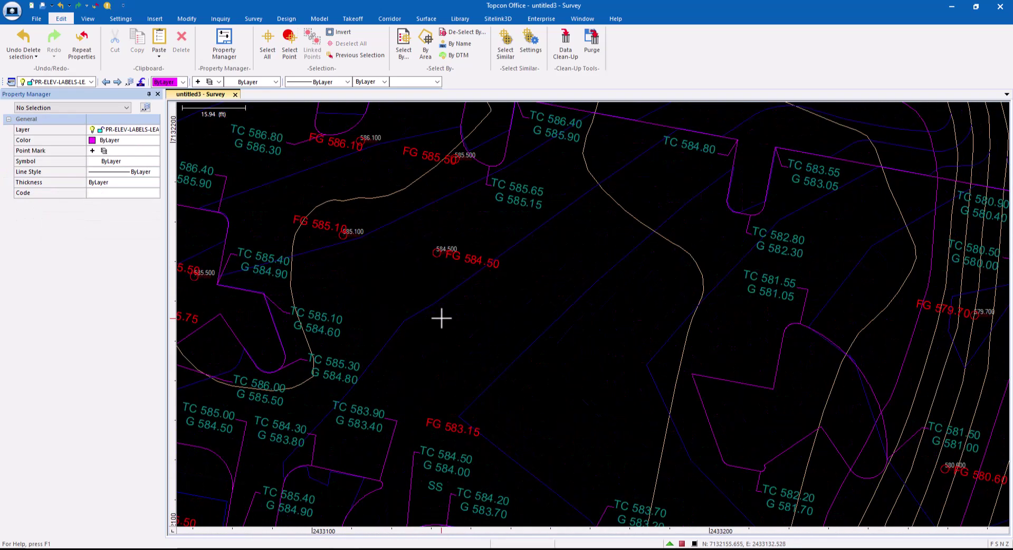
mouse_move(488, 288)
middle_down()
mouse_move(396, 323)
mouse_move(524, 290)
mouse_move(429, 334)
mouse_move(603, 321)
middle_up()
middle_drag(579, 280, 538, 260)
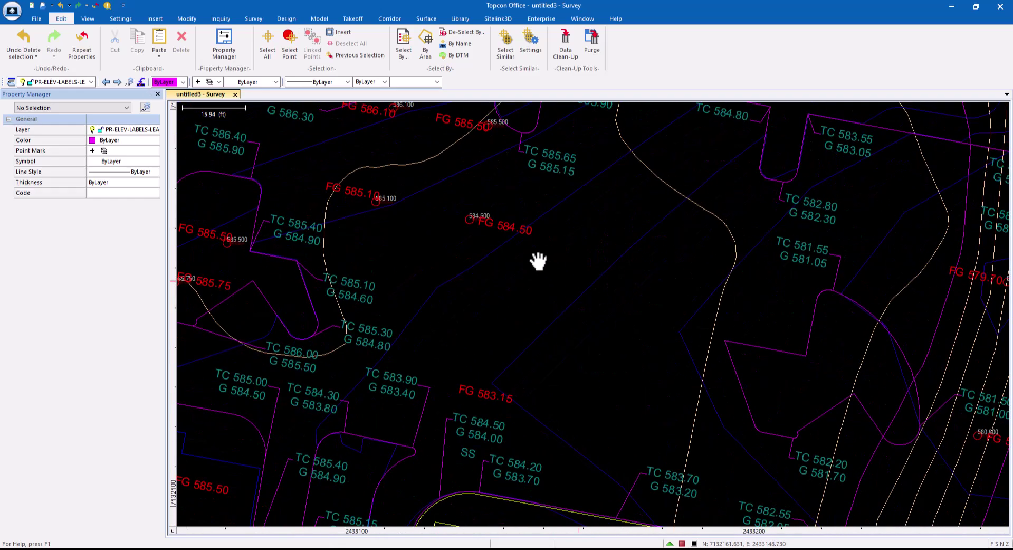
scroll(555, 300, down, 3)
- Make PR-BUILDING the current layer from the toolbar layer list
mouse_move(649, 402)
middle_down()
mouse_move(495, 210)
mouse_move(470, 235)
mouse_move(608, 209)
mouse_move(350, 165)
mouse_move(368, 176)
middle_up()
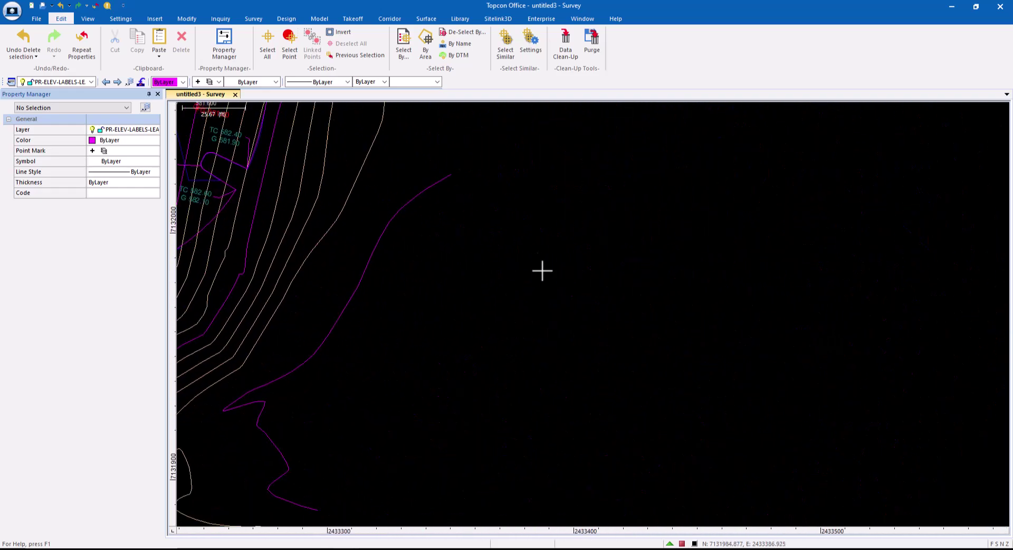
click(91, 82)
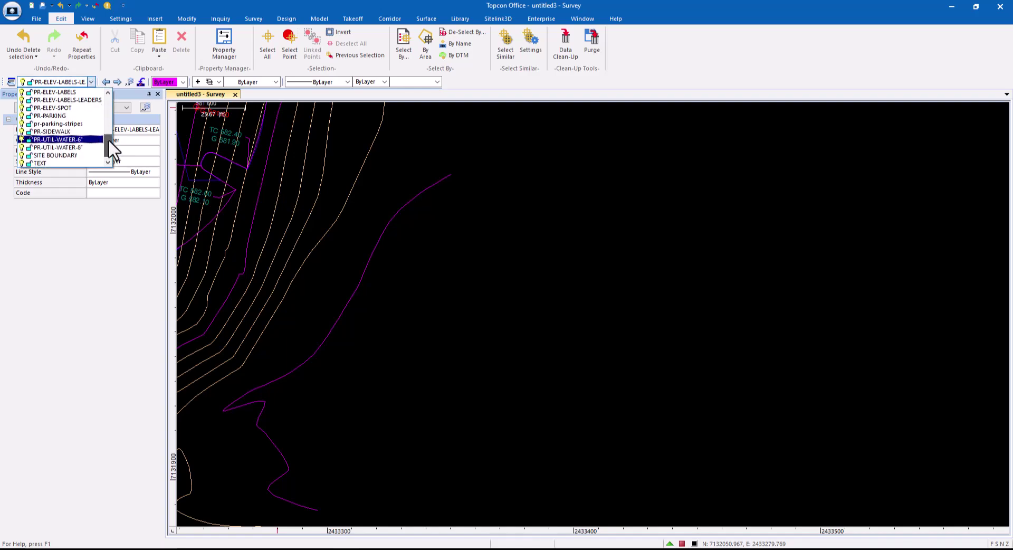
mouse_move(109, 139)
mouse_down()
mouse_move(109, 114)
mouse_move(109, 128)
mouse_up()
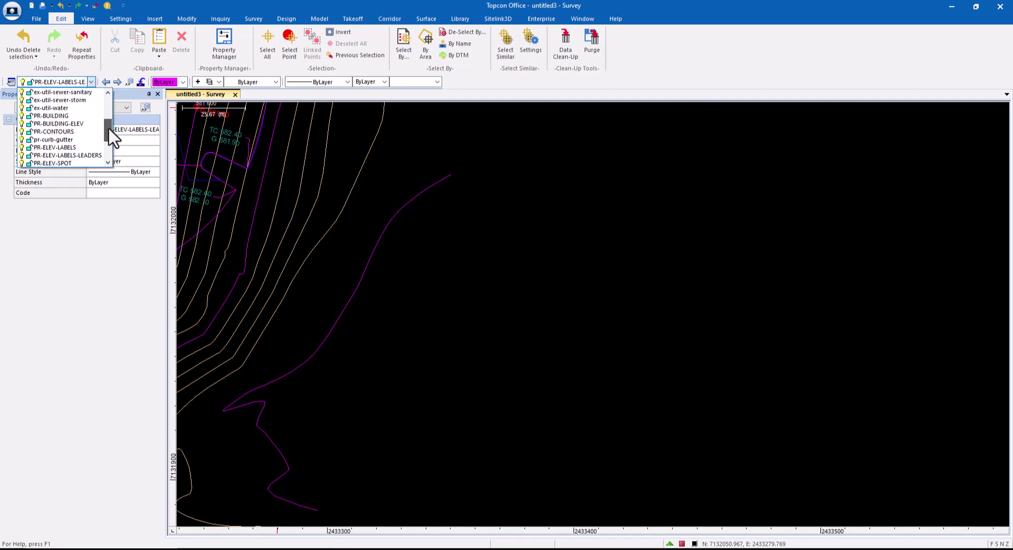
click(63, 123)
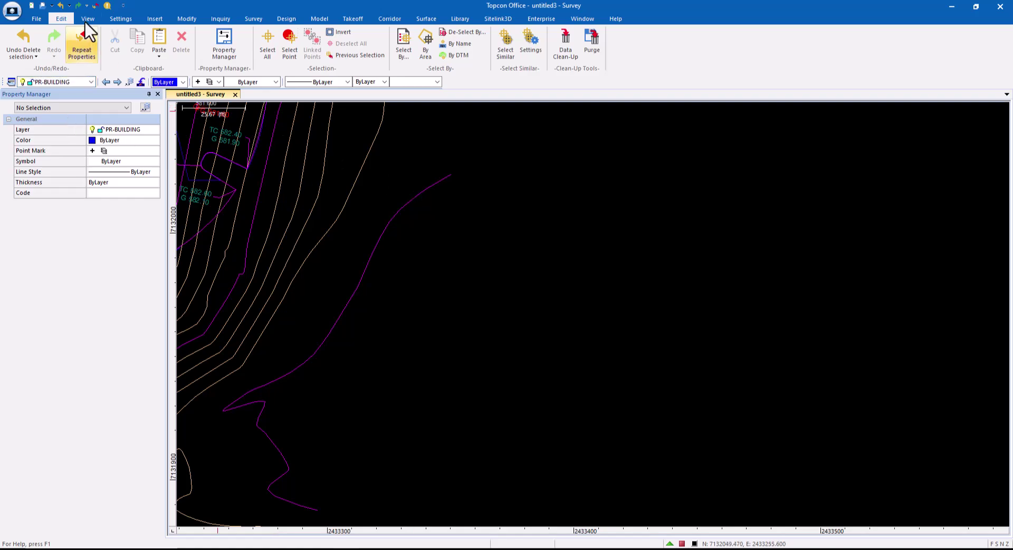
- Start a new polyline at a point right of the contours, accepting the default elevation
click(156, 20)
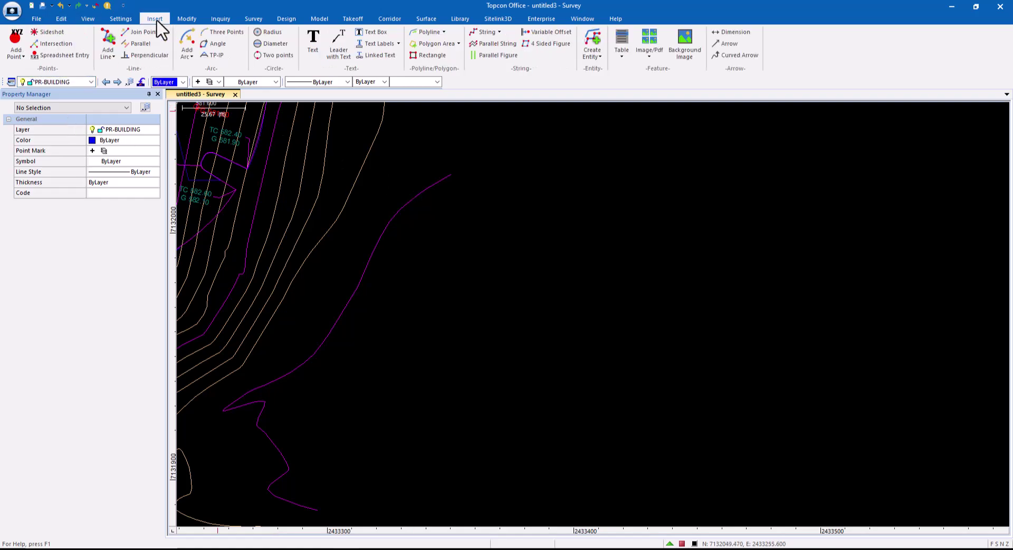
click(417, 33)
click(412, 244)
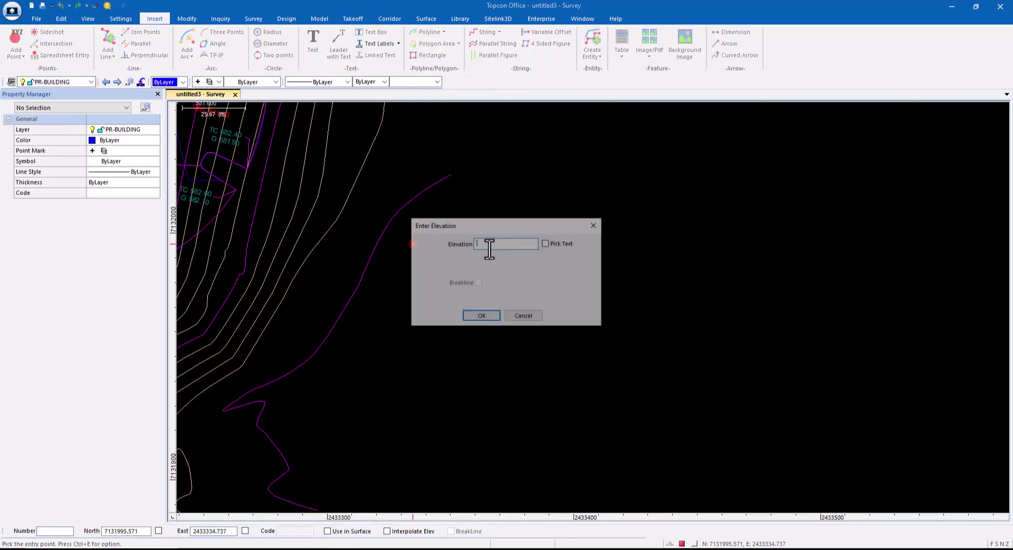
click(495, 314)
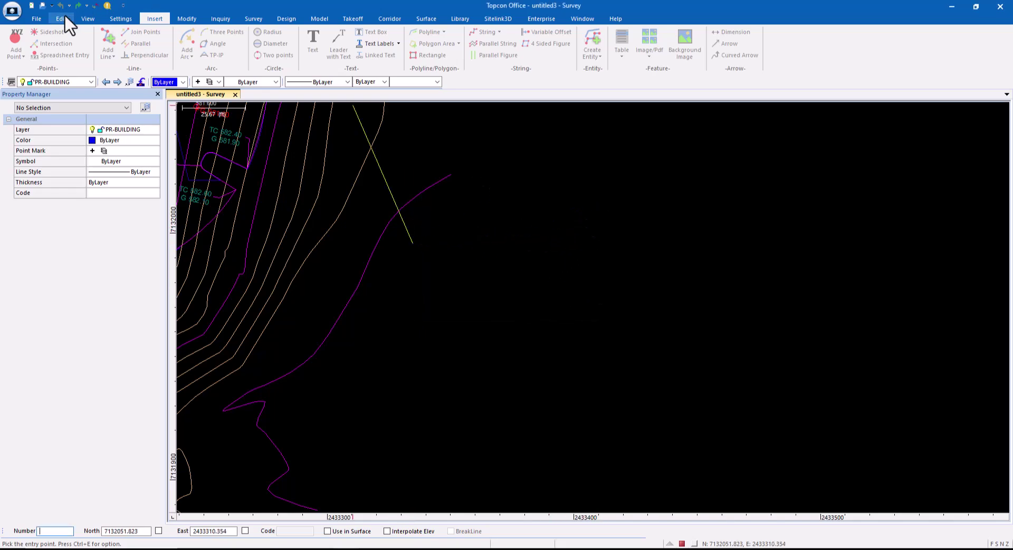
click(119, 20)
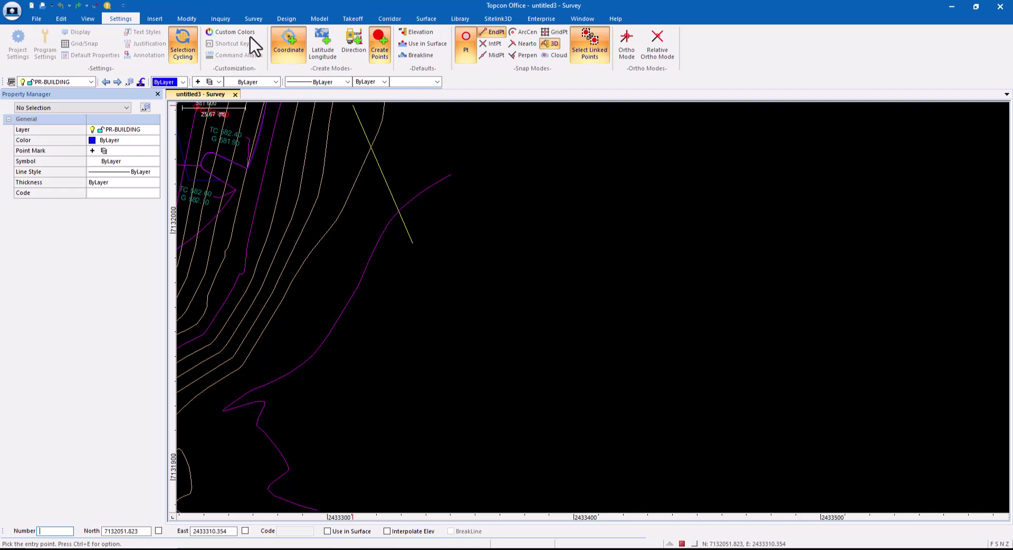
- Switch to bearing-and-distance entry and draw two 50 ft edges at right angles
click(353, 42)
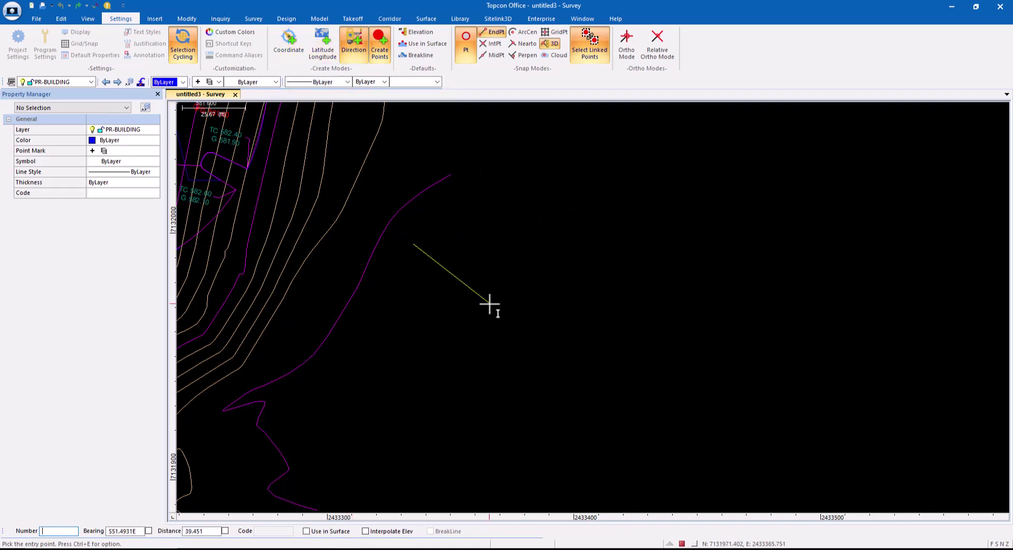
click(207, 531)
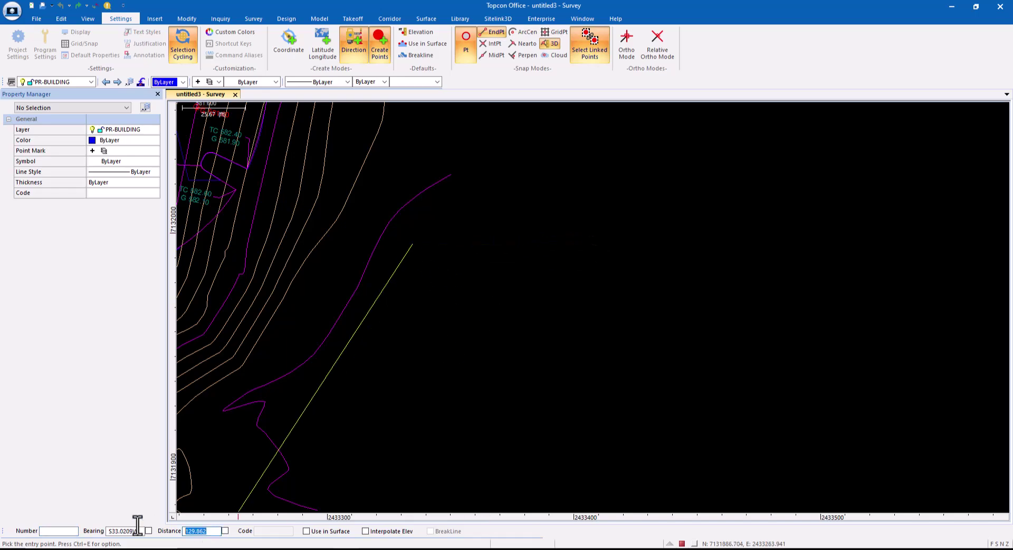
text(50)
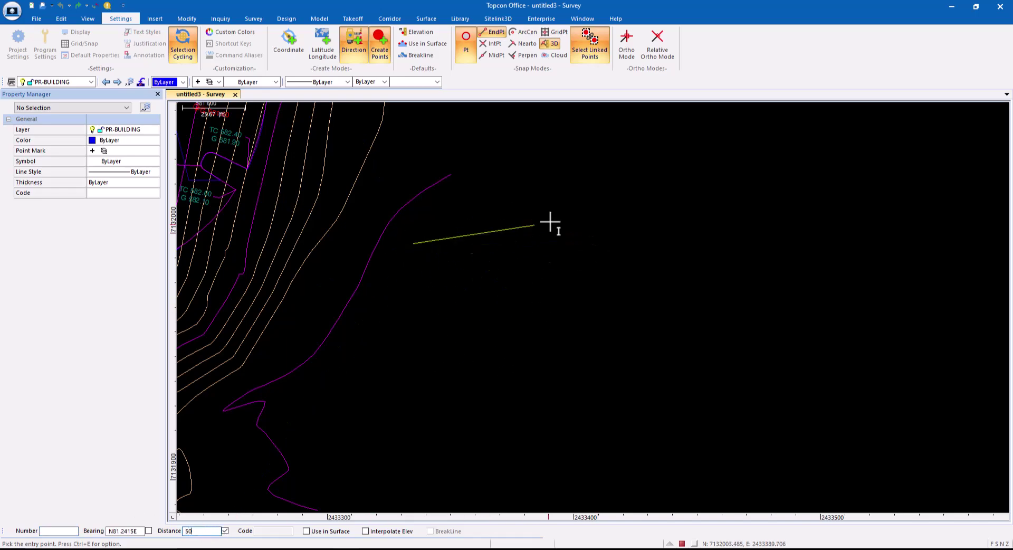
click(596, 290)
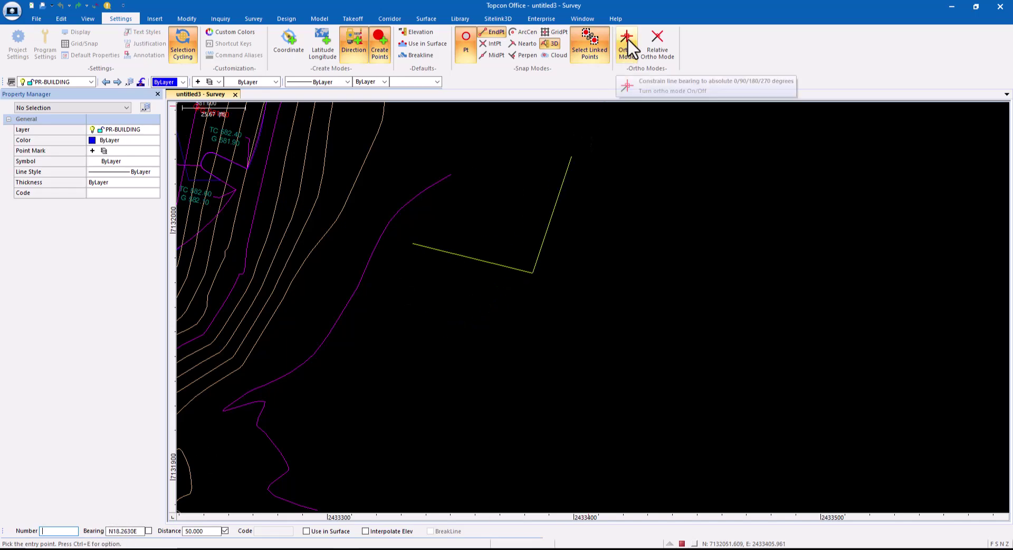
click(656, 45)
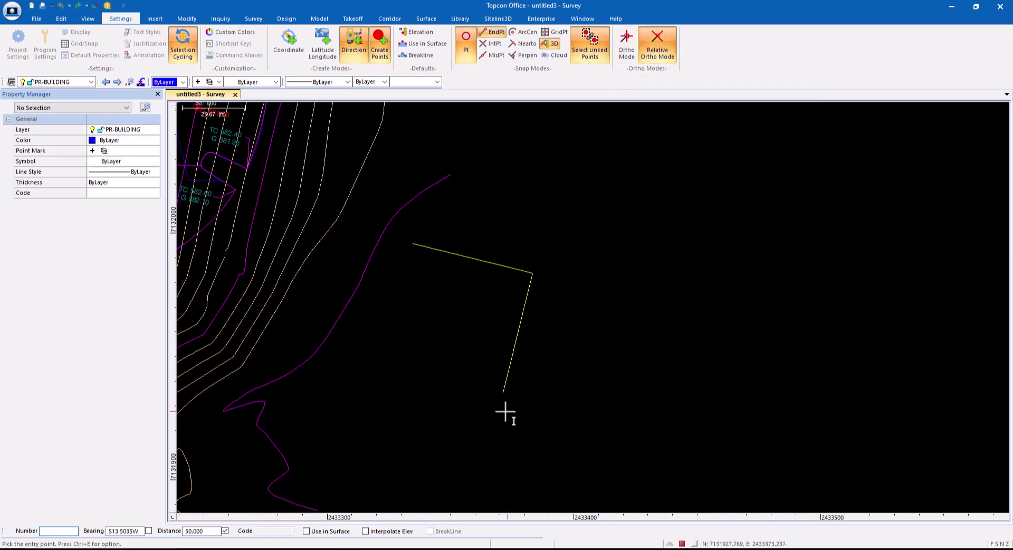
click(440, 165)
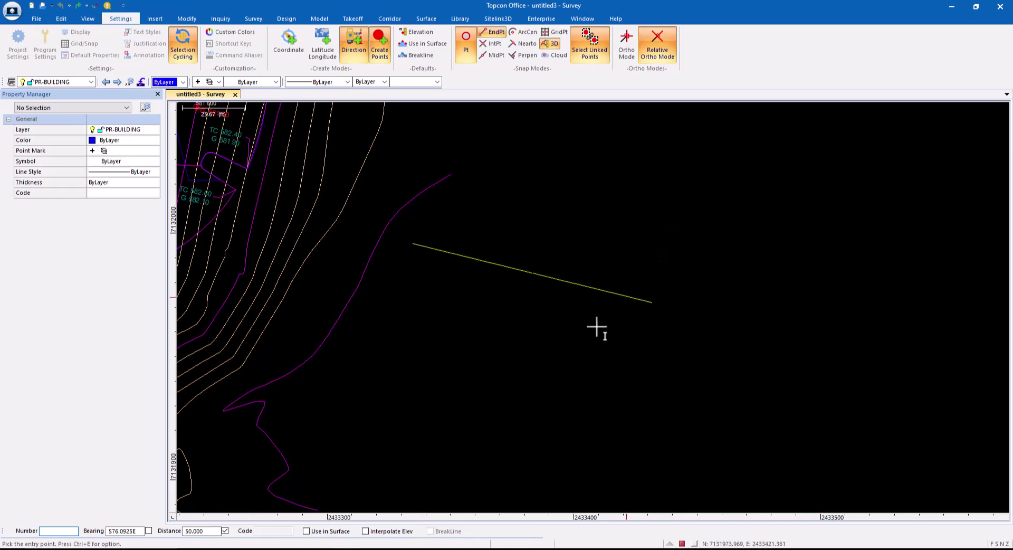
- Add segments of 10, 50 and 40 units and close the L-shaped footprint
double_click(209, 532)
text(10)
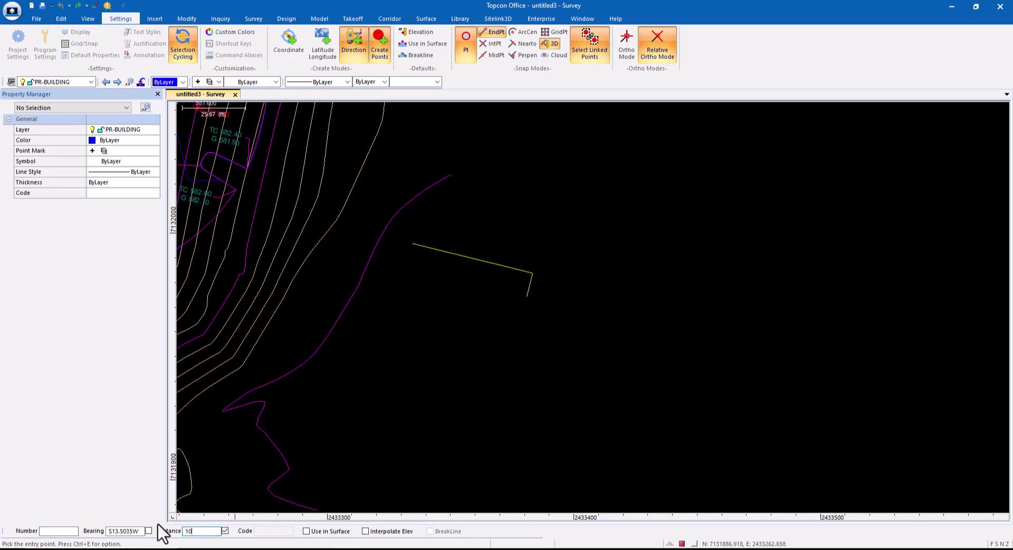
click(514, 322)
click(489, 287)
double_click(186, 530)
text(50)
click(486, 413)
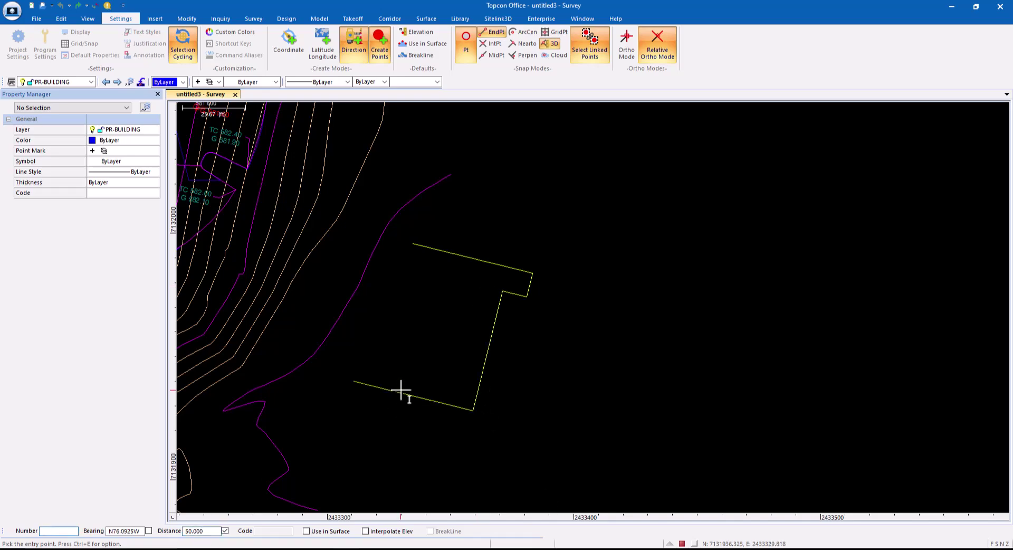
double_click(211, 532)
text(40)
right_click(357, 267)
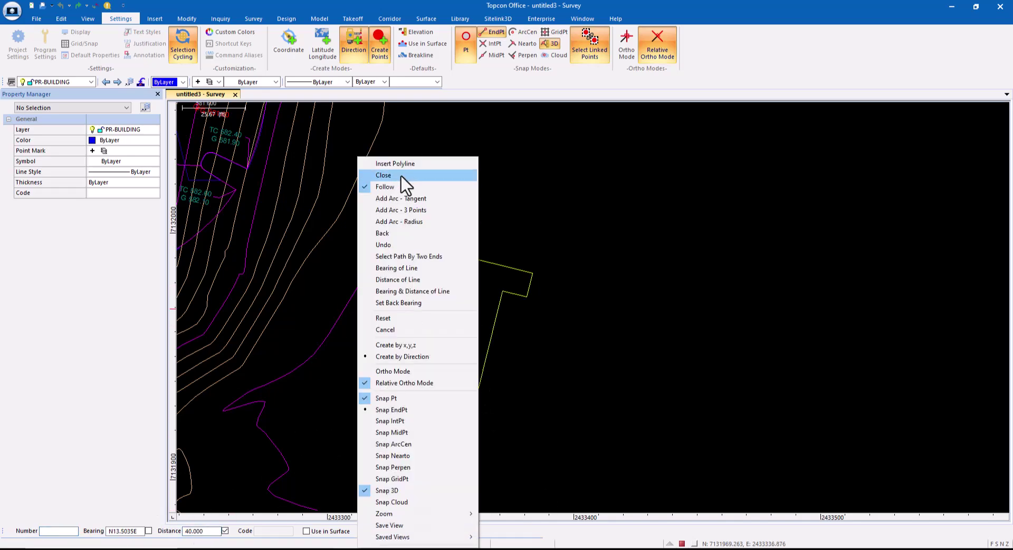
click(384, 175)
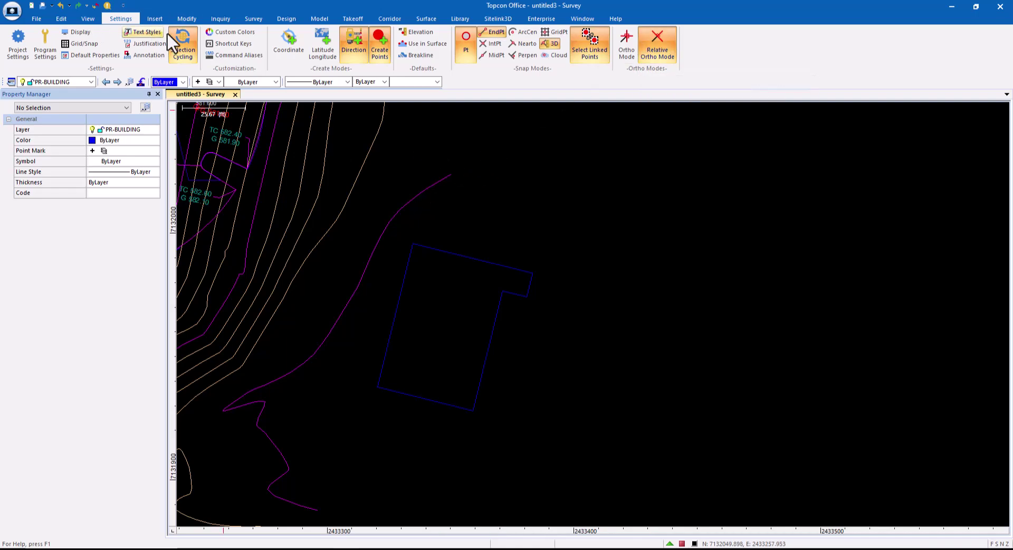
- Start another polyline in empty space northeast of the first footprint, accepting its elevation
click(158, 19)
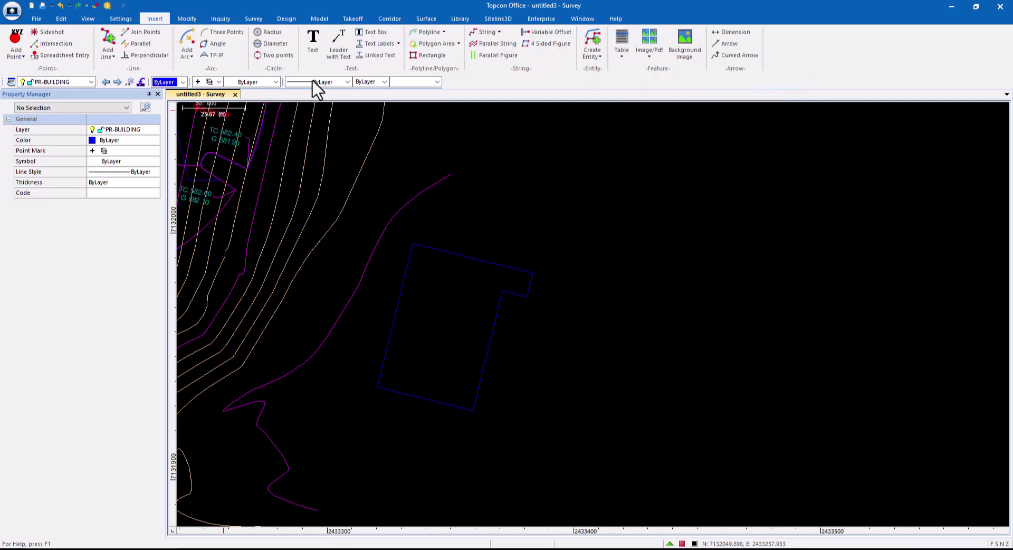
middle_drag(459, 188, 295, 235)
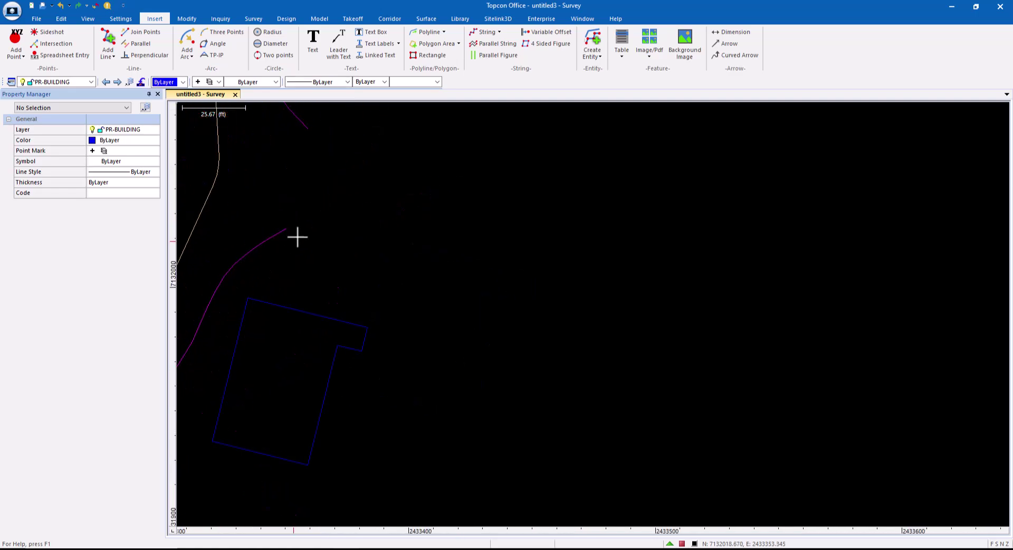
click(429, 42)
click(450, 232)
click(481, 316)
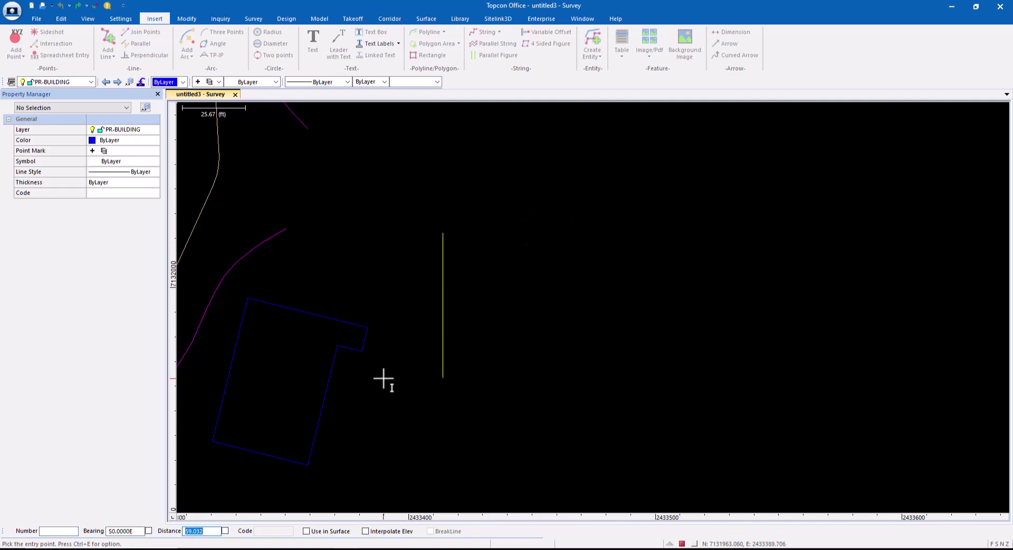
- Draw the 20 ft sides with Relative Ortho Mode and close the square footprint
right_click(562, 233)
click(544, 385)
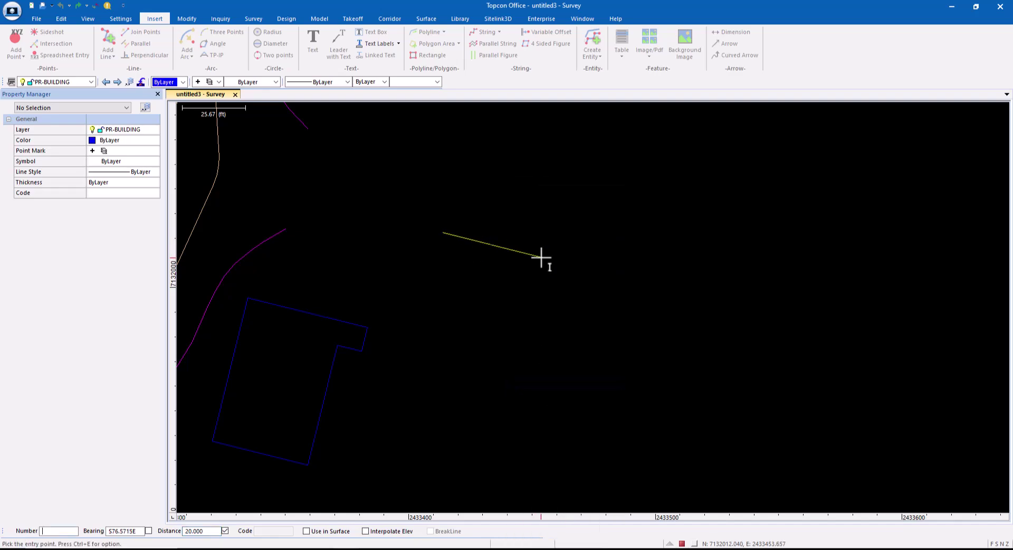
right_click(561, 172)
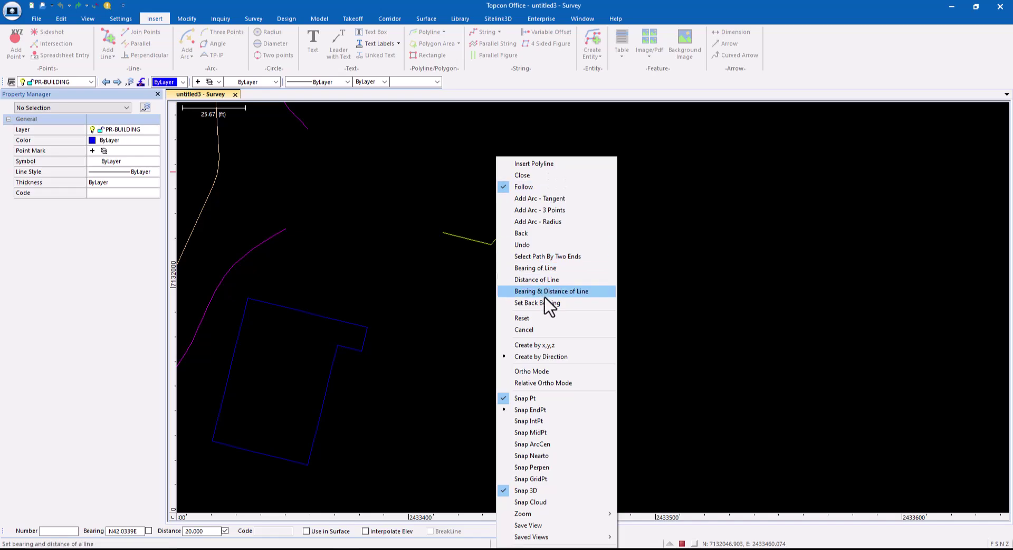
click(547, 383)
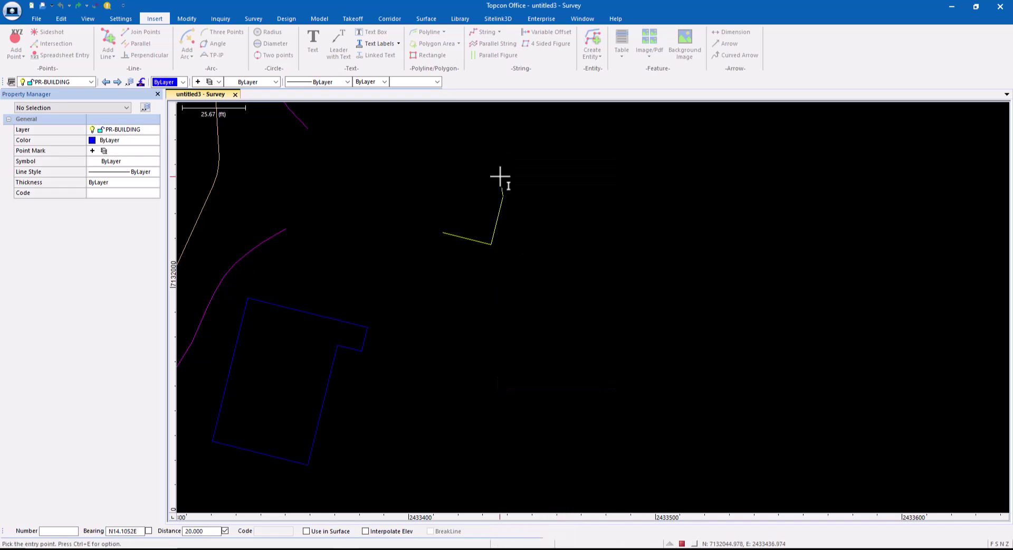
click(449, 183)
right_click(413, 170)
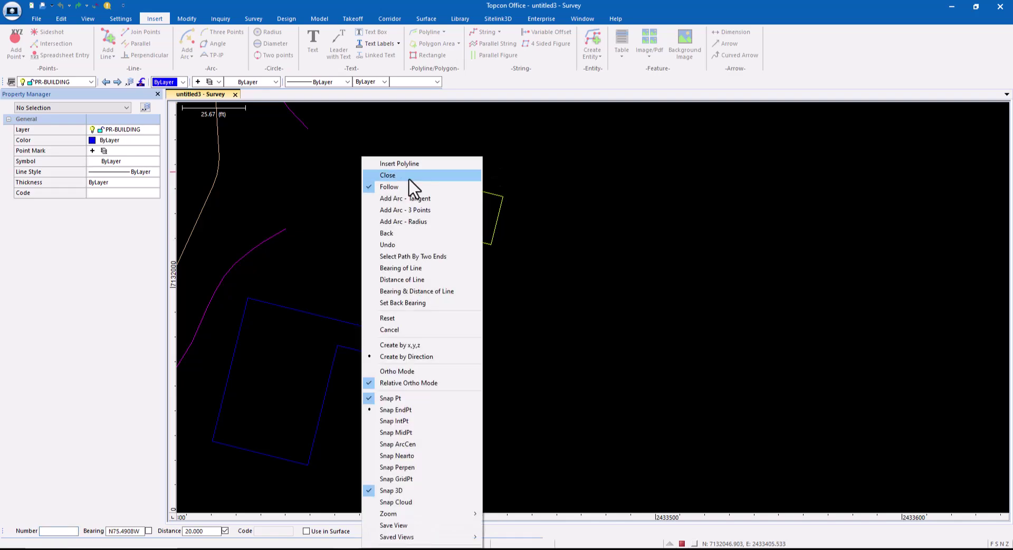
click(409, 176)
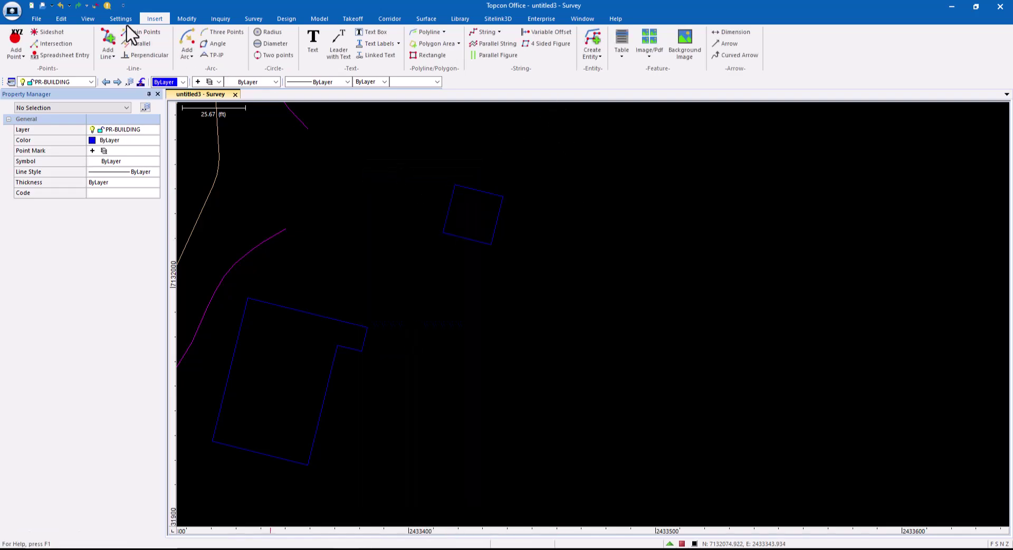
- Switch to coordinate entry and start a new polyline left of the small square
right_click(511, 199)
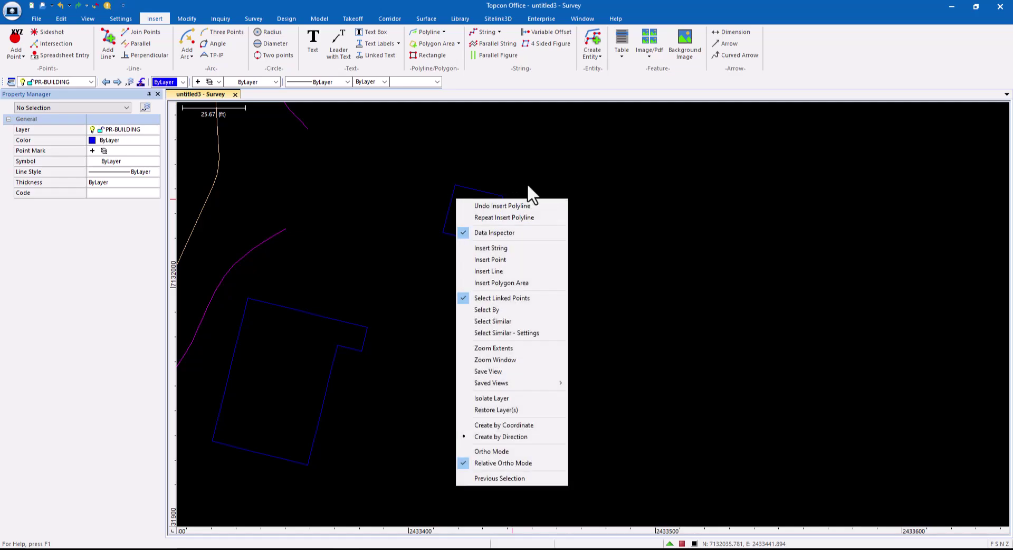
click(521, 426)
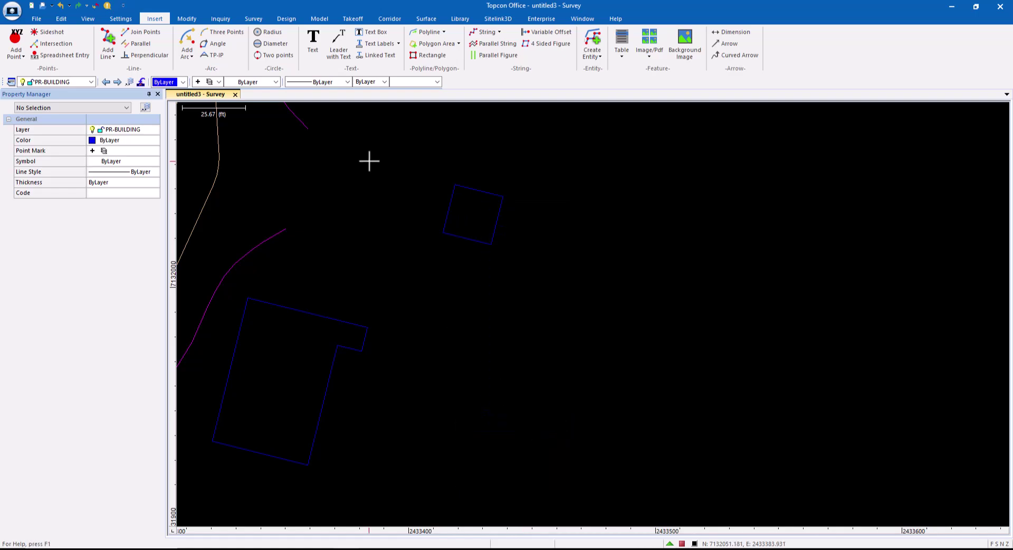
middle_drag(369, 161, 351, 212)
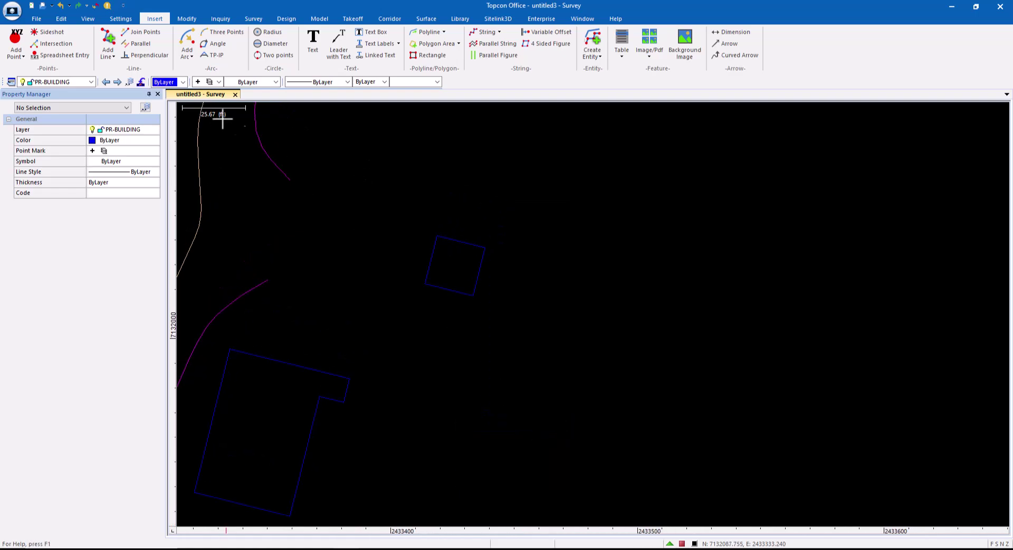
click(379, 43)
click(334, 163)
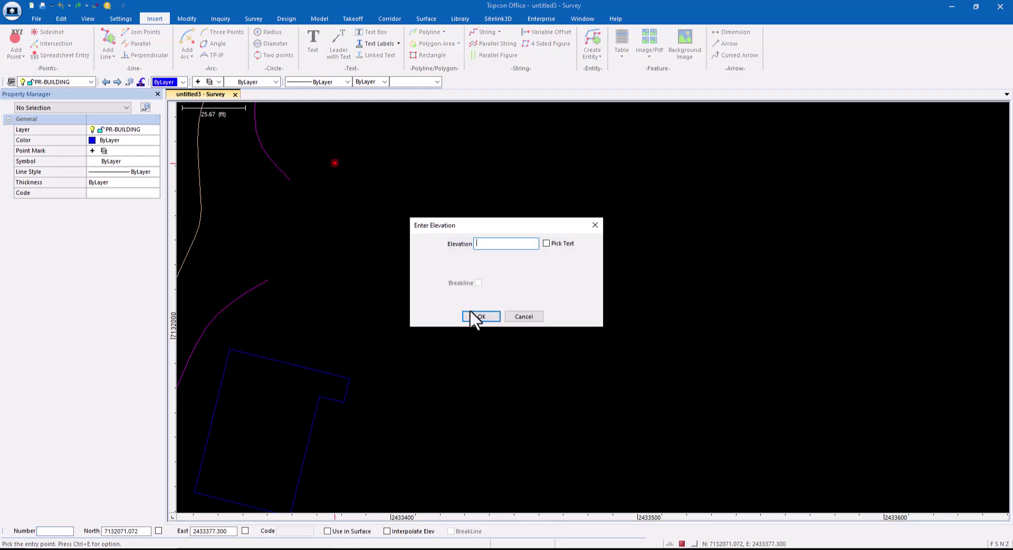
click(471, 315)
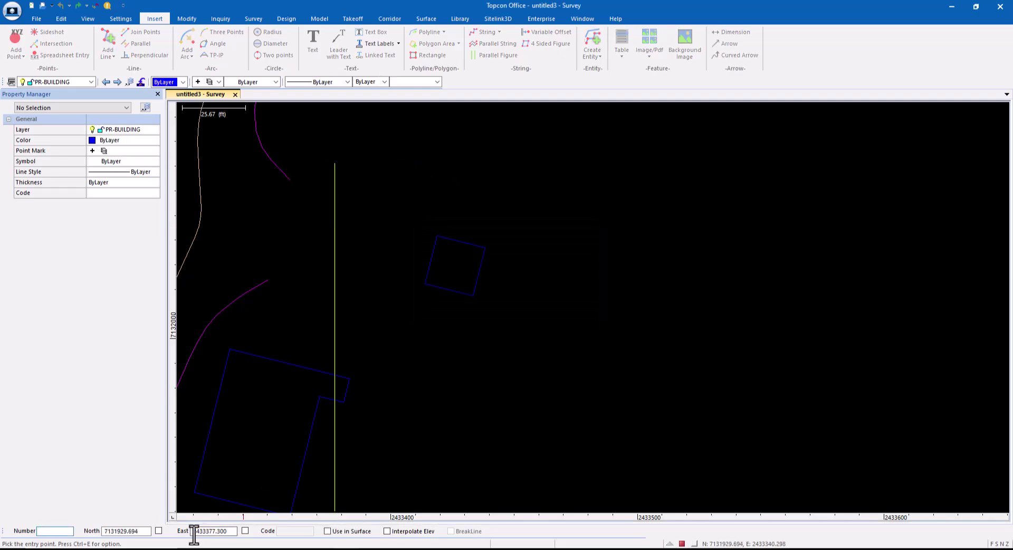
- Turn off Relative Ortho, switch to Create by Direction, and draw a 25 ft first side
right_click(395, 168)
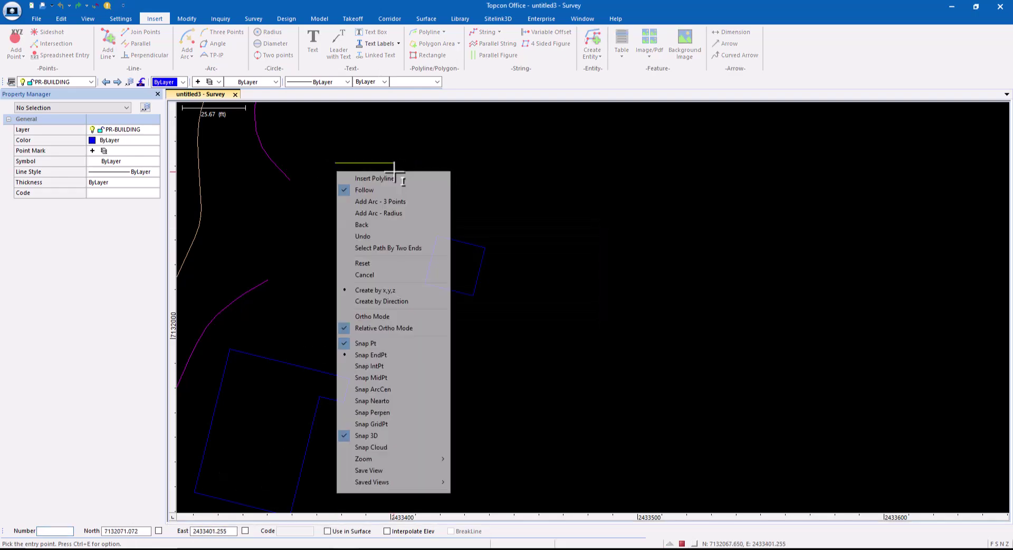
click(374, 328)
right_click(402, 164)
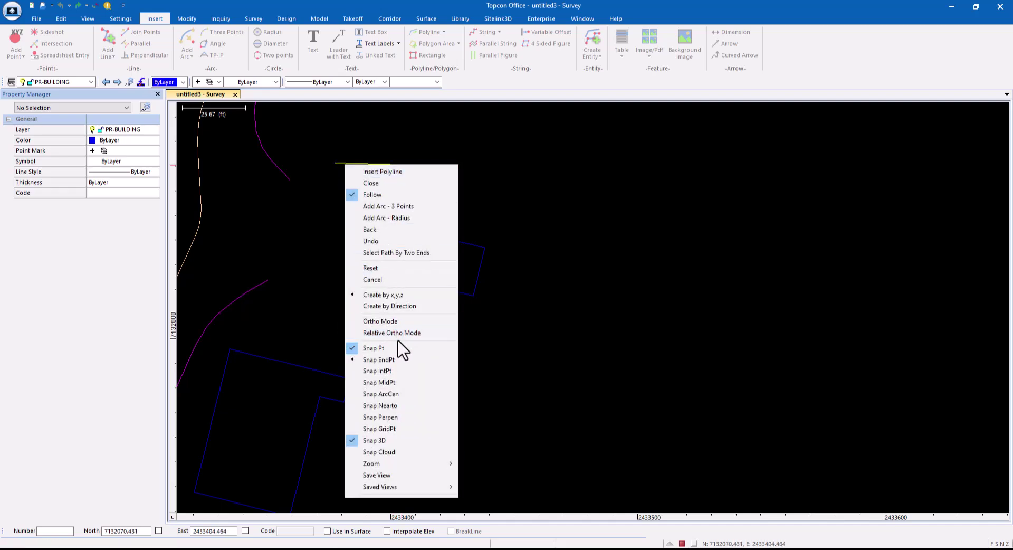
click(395, 306)
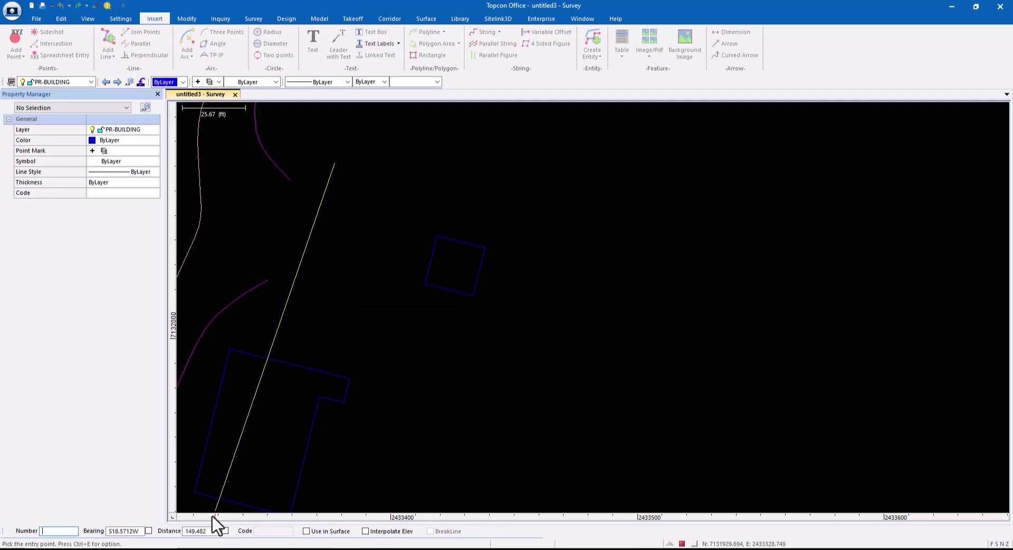
click(209, 530)
text(25)
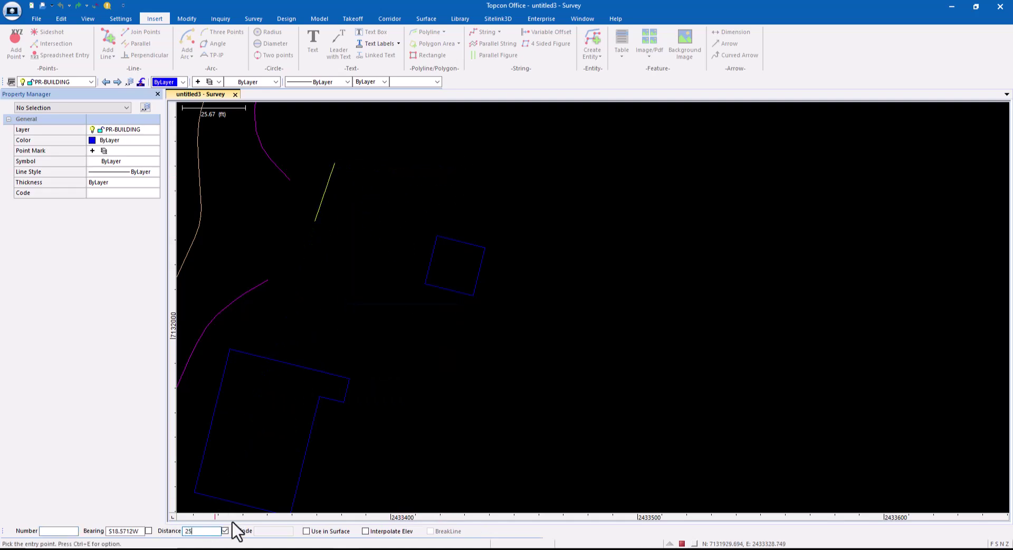
click(443, 187)
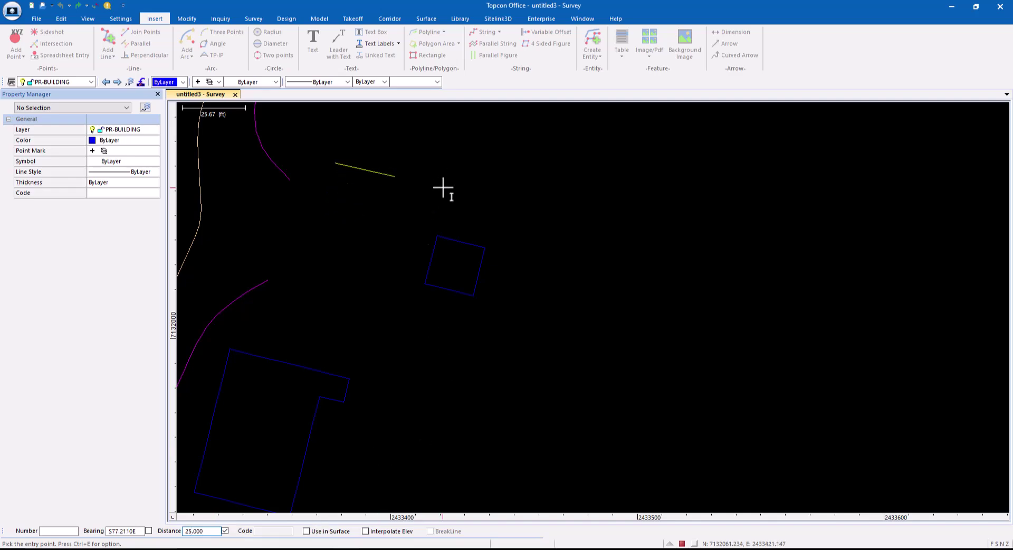
- Enable Ortho Mode, add the second 25 ft side, and close the square
right_click(384, 242)
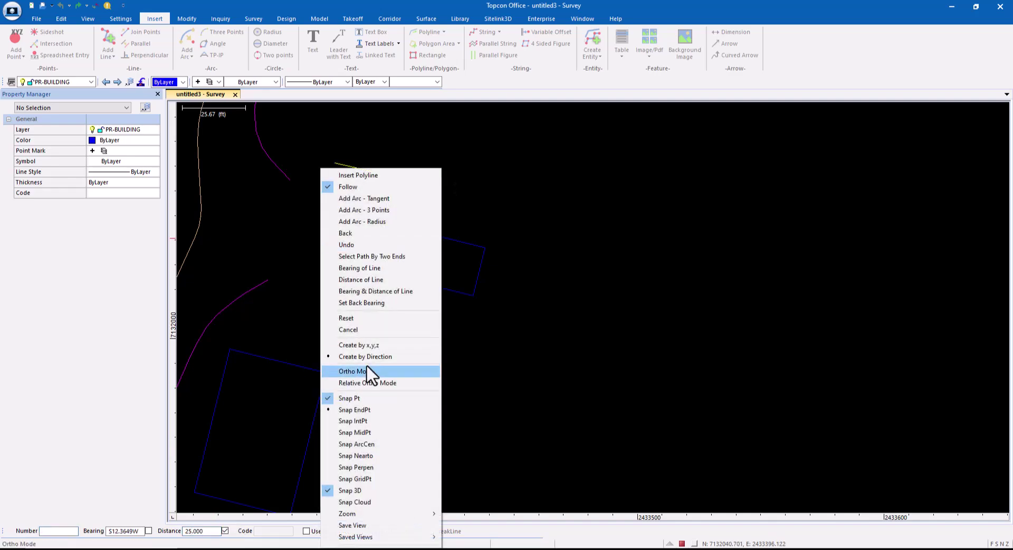
click(371, 382)
click(384, 244)
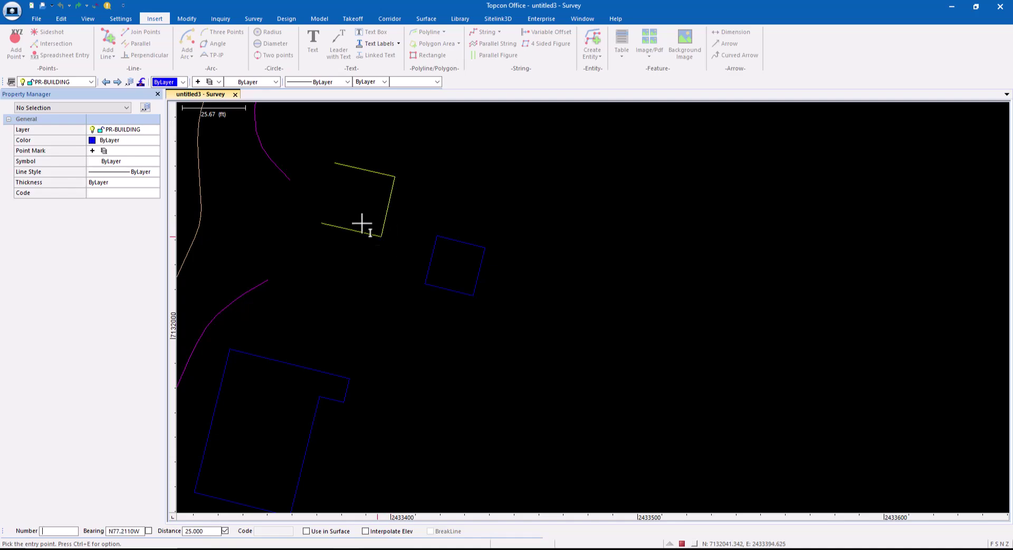
right_click(349, 189)
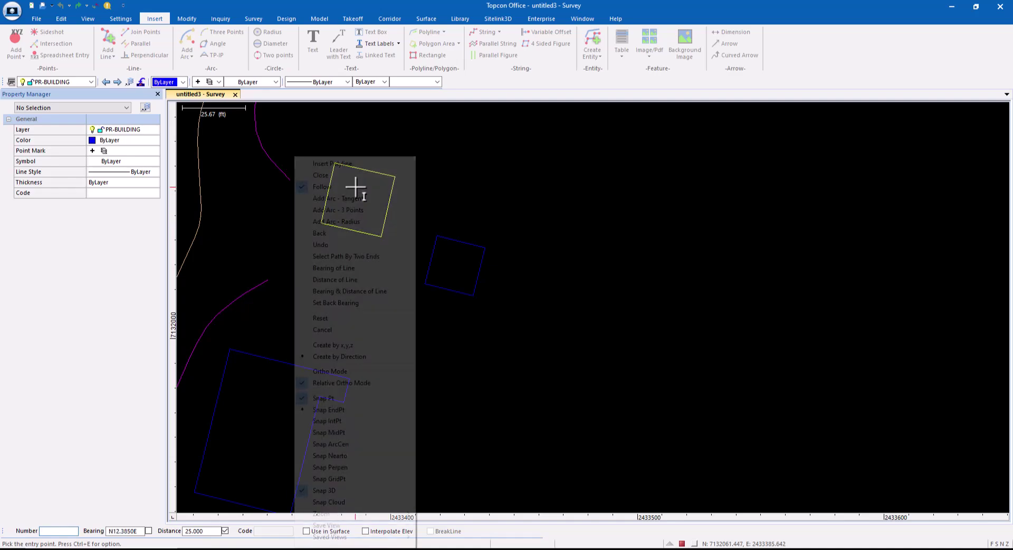
click(343, 186)
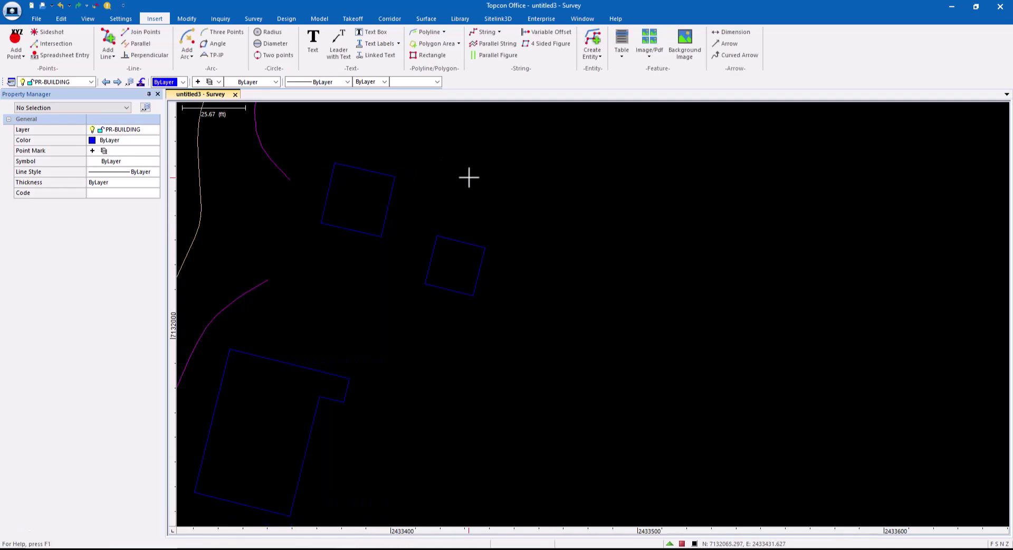